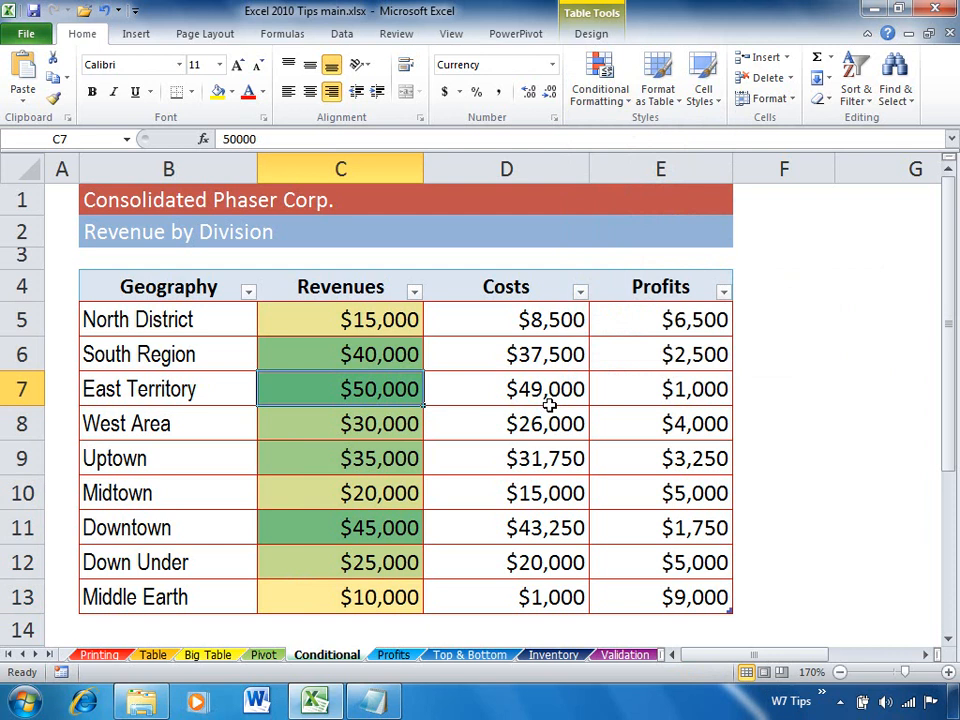
Try sorting the division table by Revenues from smallest to largest, and undo the sort.
{"action": "left_click", "coordinate": [413, 291]}
{"action": "left_click", "coordinate": [390, 311]}
{"action": "left_click", "coordinate": [386, 314]}
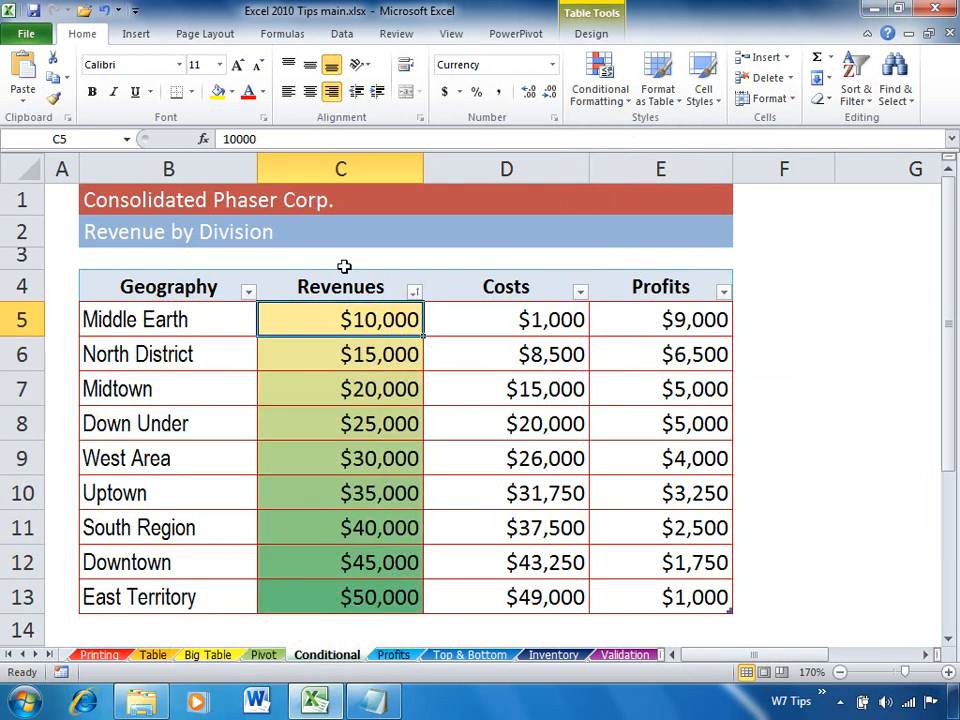
{"action": "left_click", "coordinate": [103, 10]}
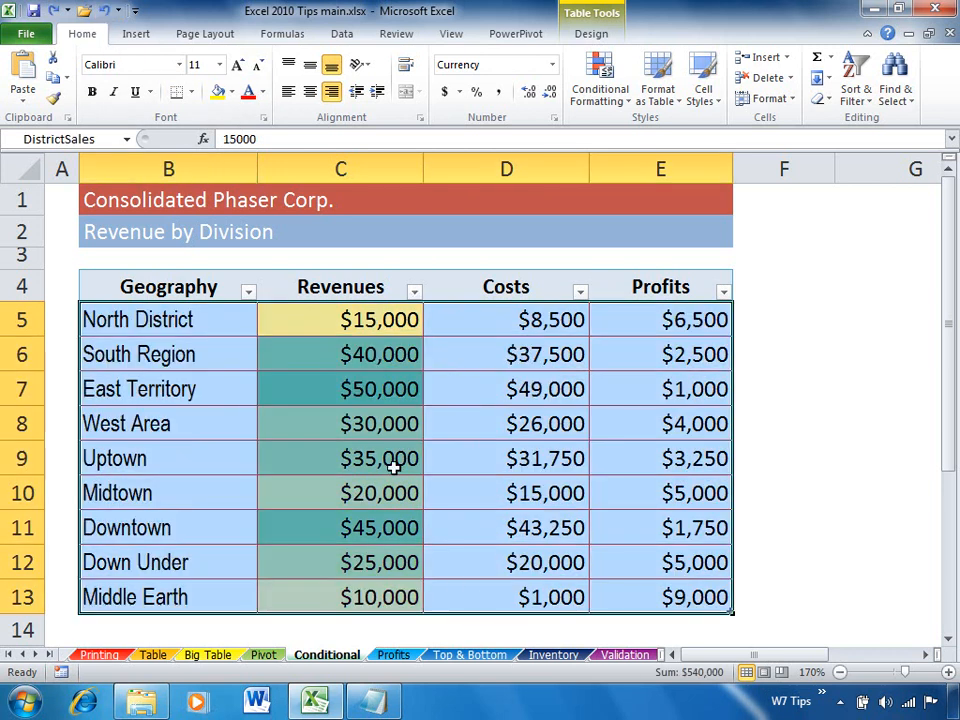
{"action": "left_click", "coordinate": [386, 410]}
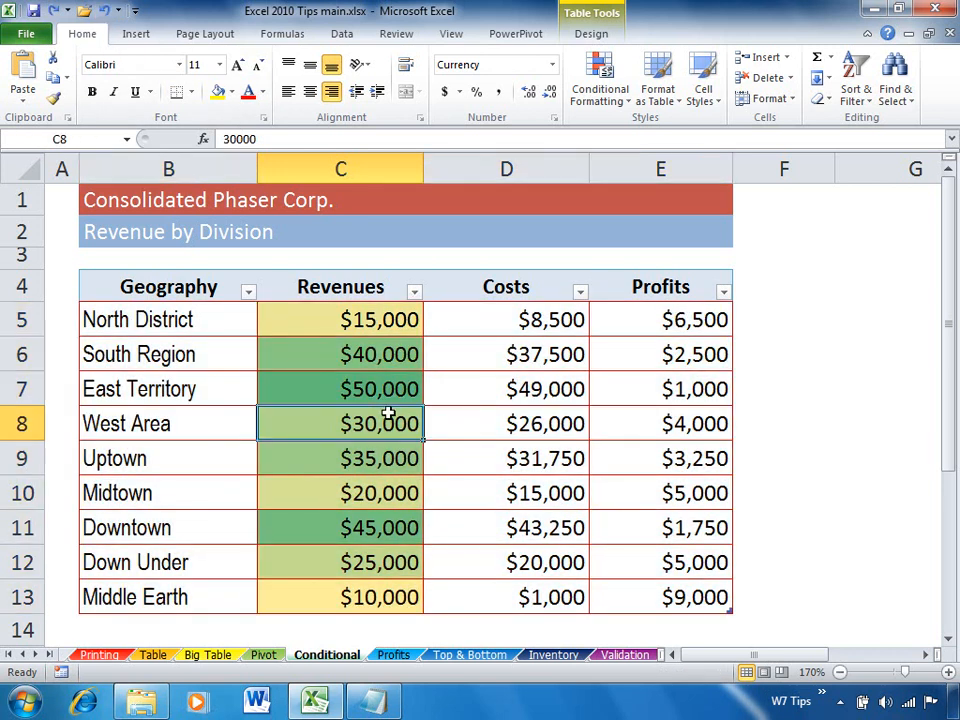
Check the Profits sheet's color scale, and apply green gradient data bars to the Costs values on the Conditional sheet.
{"action": "left_click", "coordinate": [391, 658]}
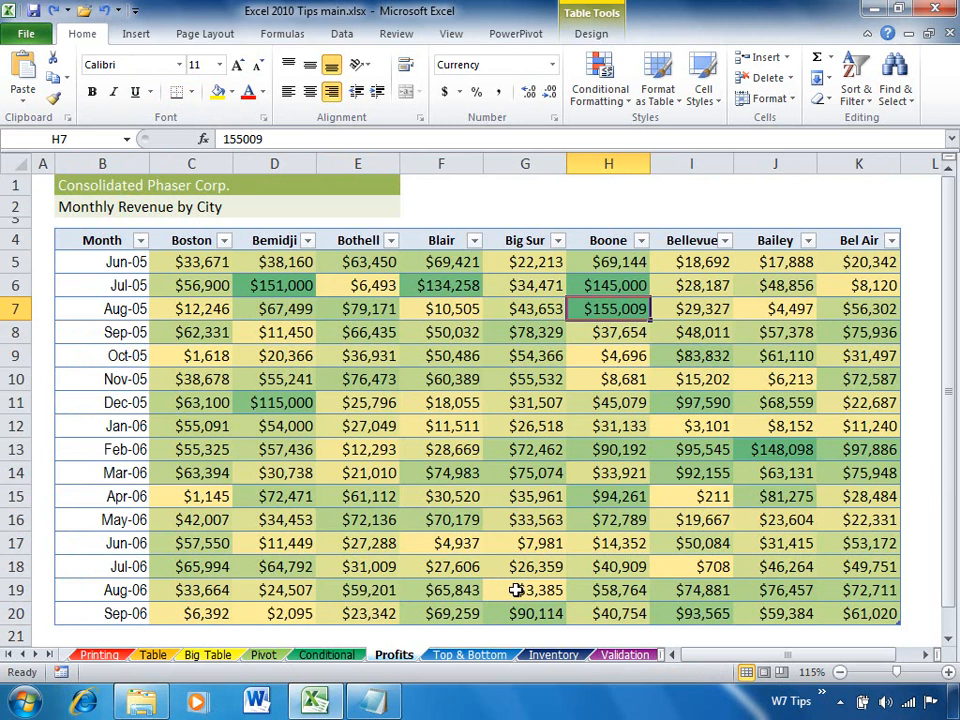
{"action": "left_click", "coordinate": [350, 656]}
{"action": "left_click_drag", "start_coordinate": [493, 330], "coordinate": [546, 583]}
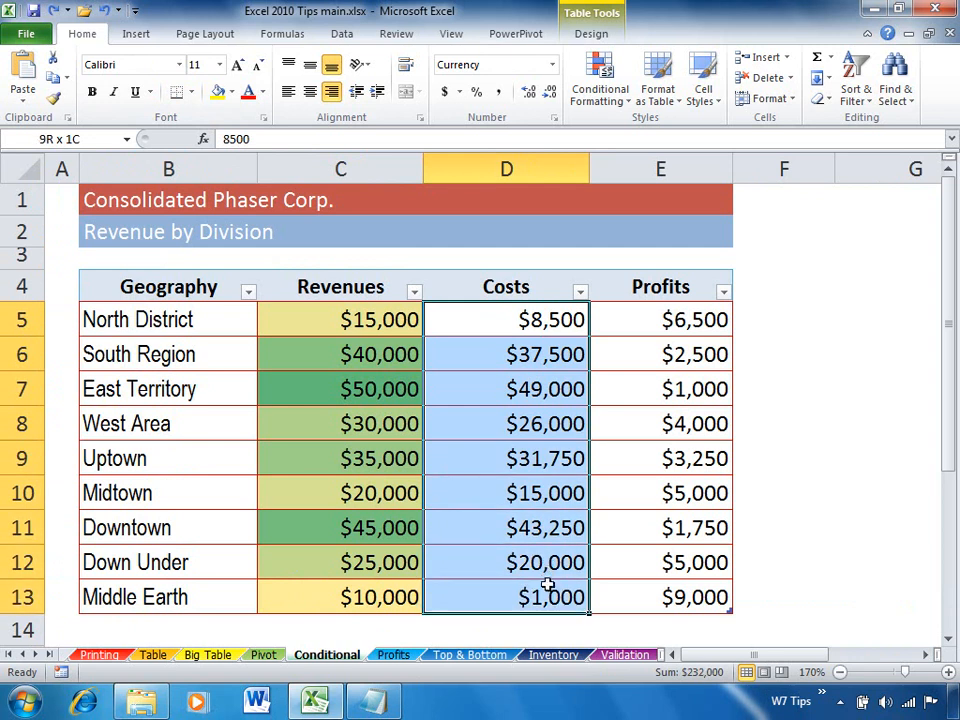
{"action": "left_click", "coordinate": [600, 90]}
{"action": "mouse_move", "coordinate": [628, 222]}
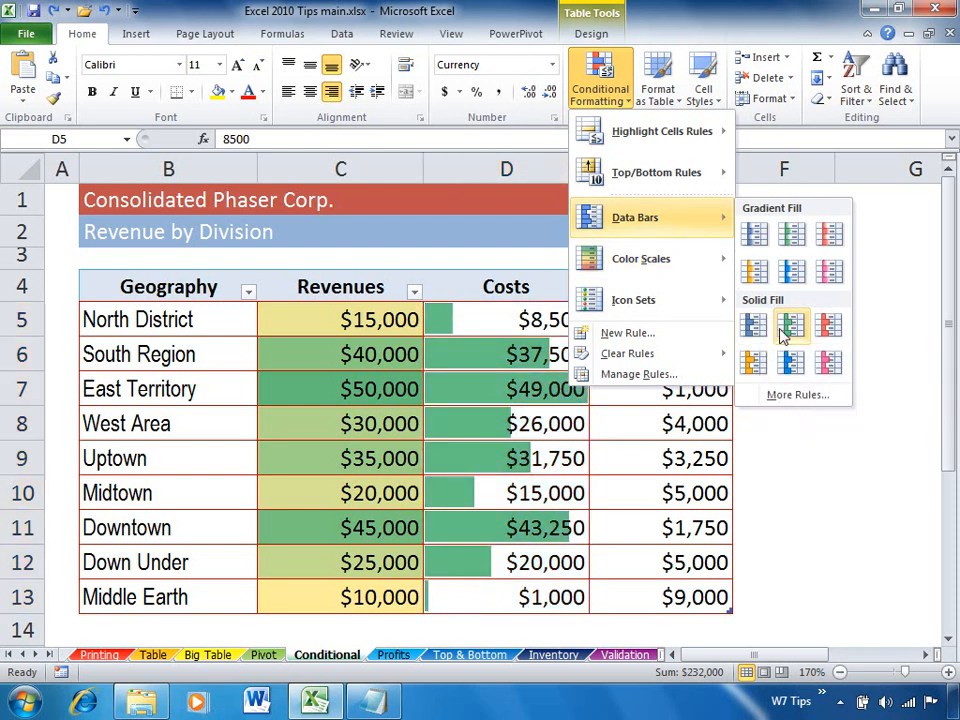
{"action": "left_click", "coordinate": [780, 240]}
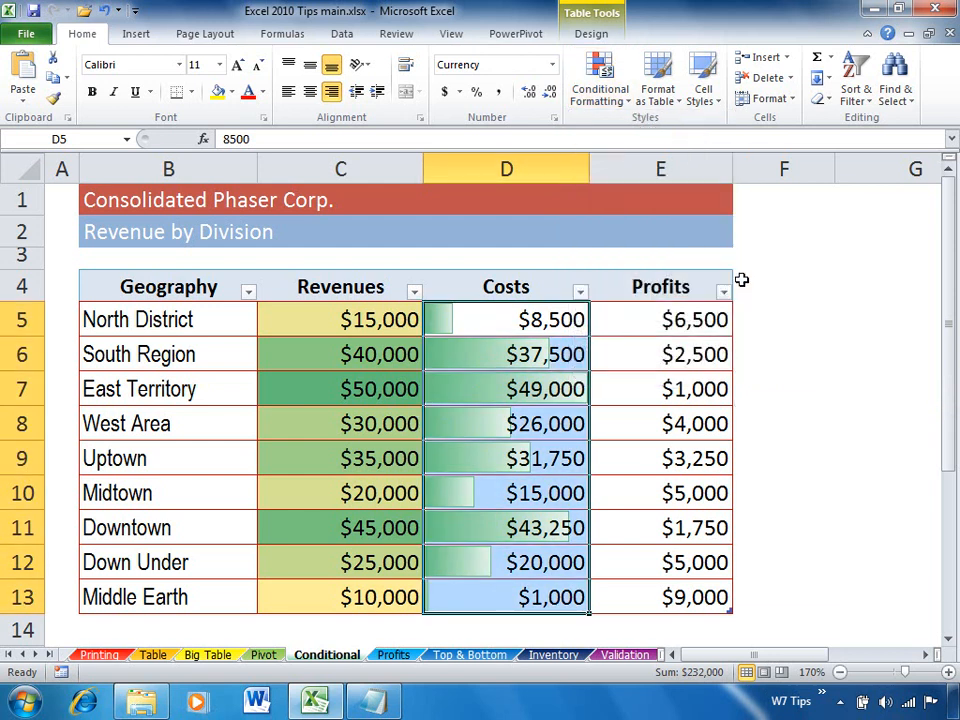
{"action": "left_click", "coordinate": [585, 389]}
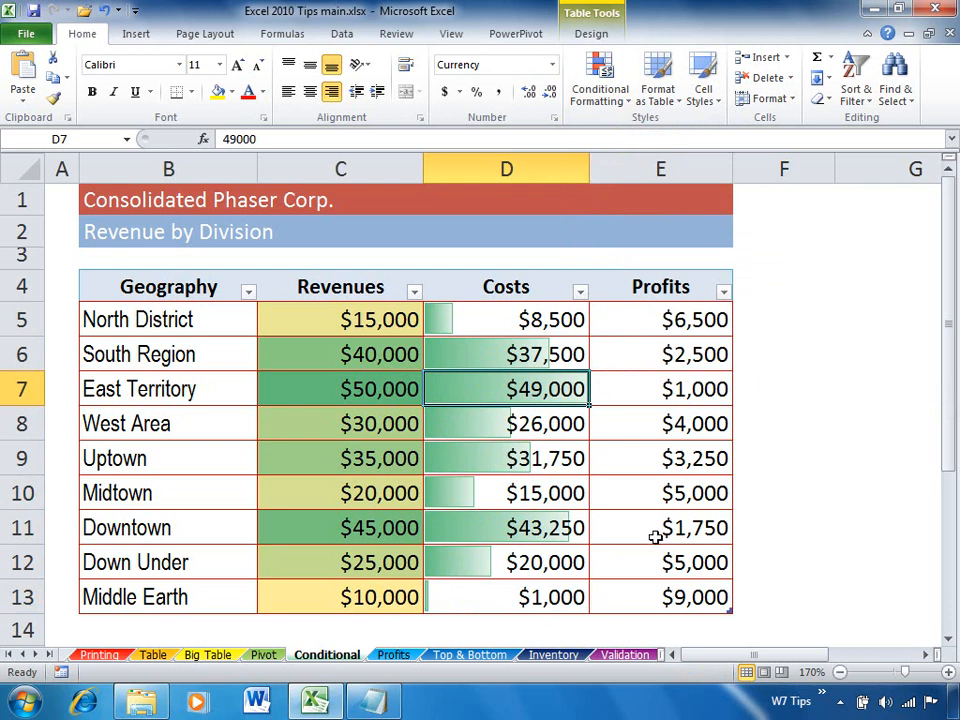
Apply the green, yellow and red circle icon set to the Profits values in E5:E13.
{"action": "left_click_drag", "start_coordinate": [655, 316], "coordinate": [671, 585]}
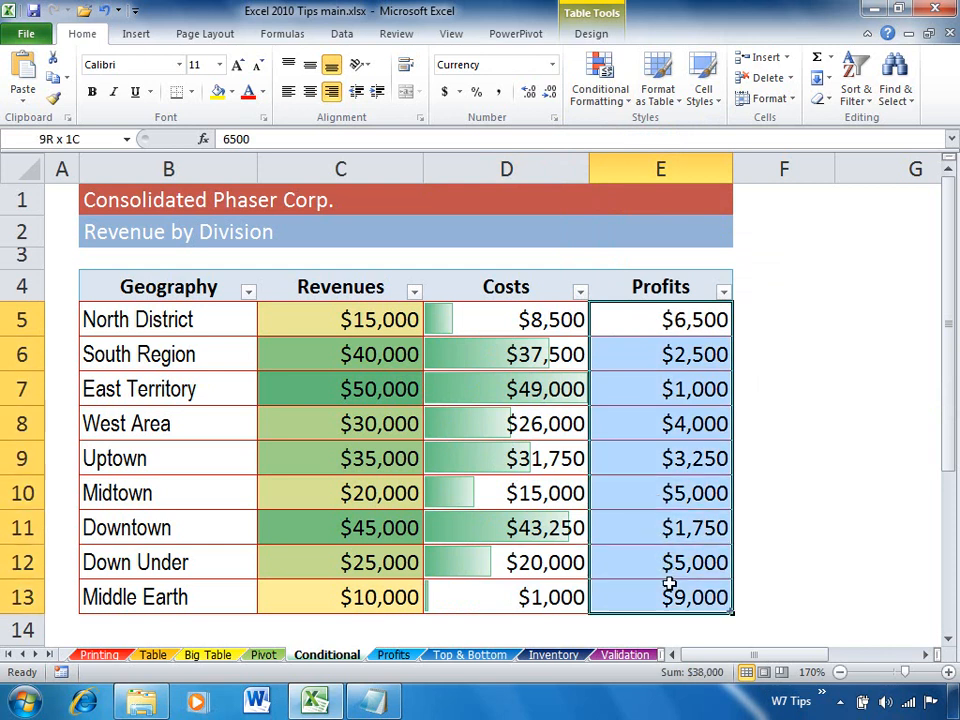
{"action": "left_click", "coordinate": [590, 98]}
{"action": "mouse_move", "coordinate": [590, 300]}
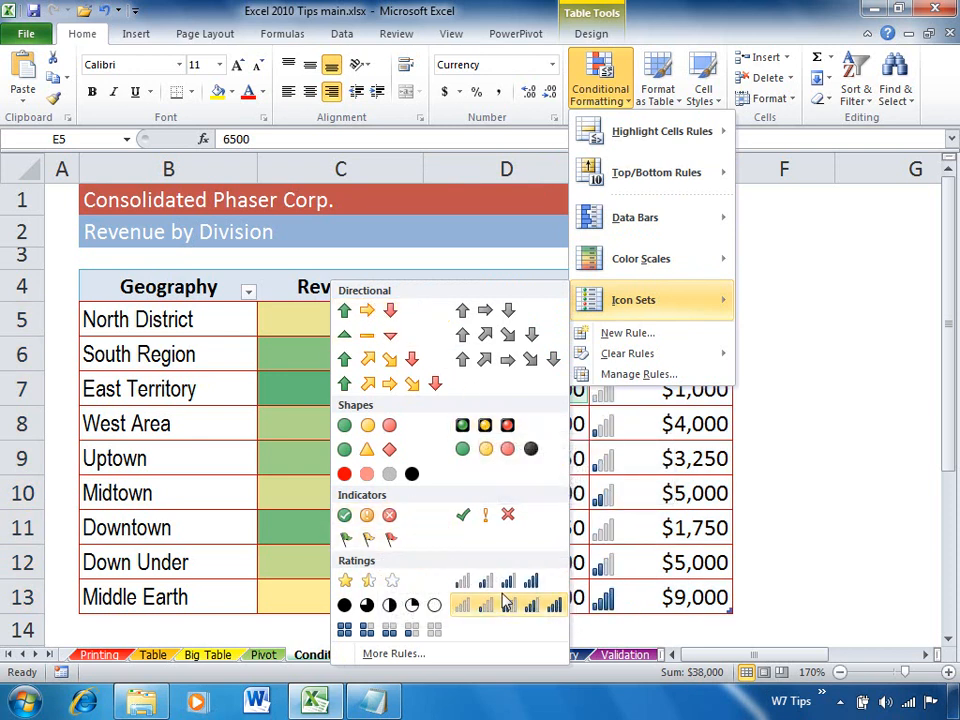
{"action": "left_click", "coordinate": [404, 430]}
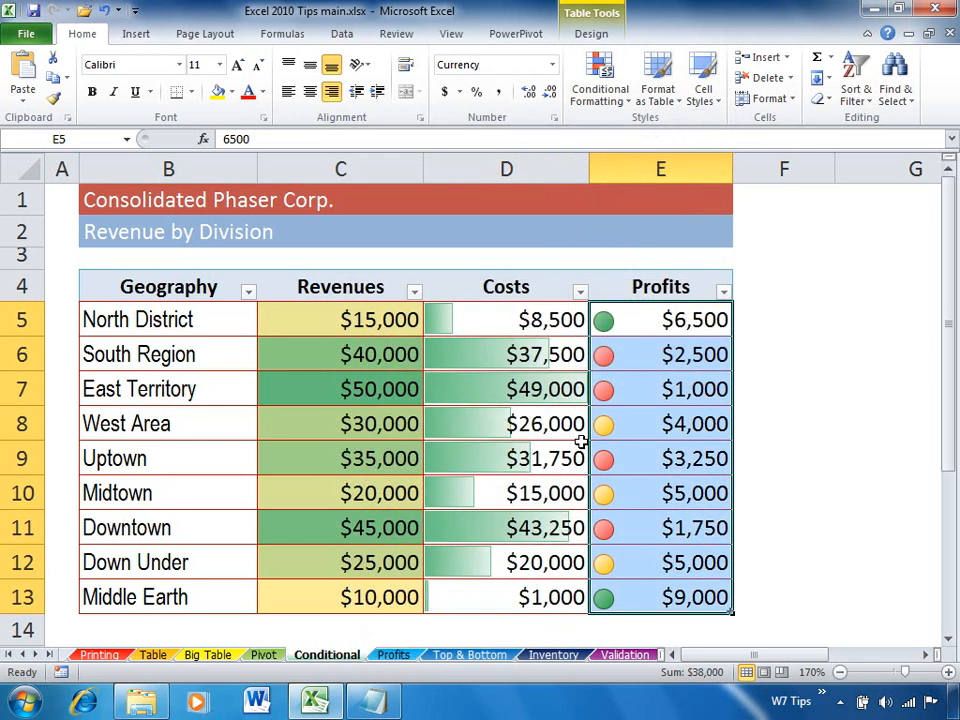
{"action": "left_click", "coordinate": [666, 458]}
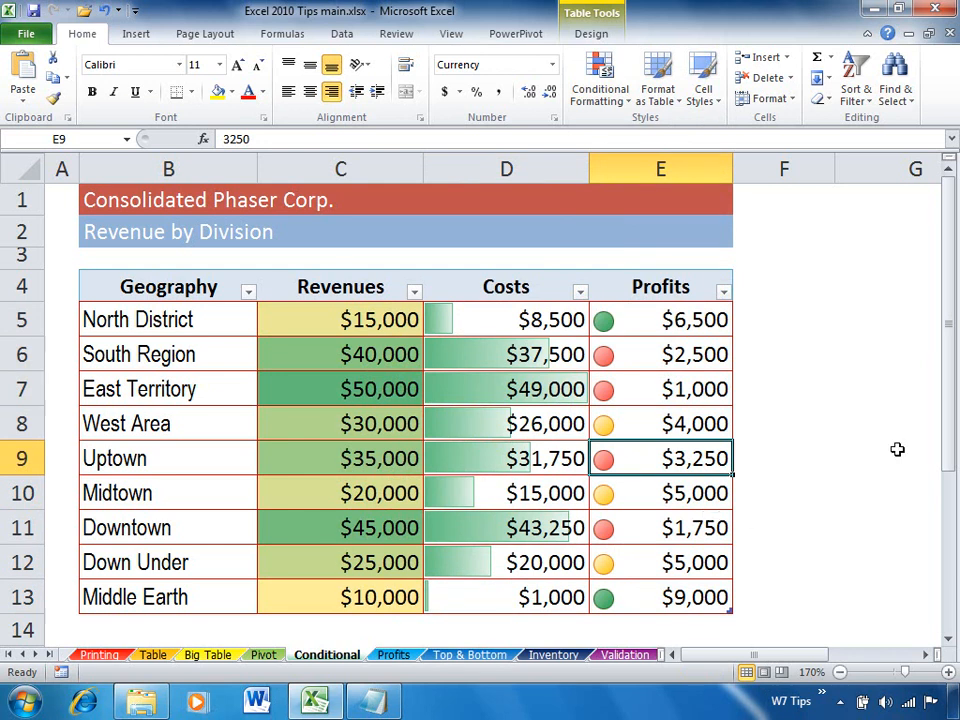
Filter the Profits column by cell icon to keep only the rows with a green circle.
{"action": "left_click", "coordinate": [728, 296]}
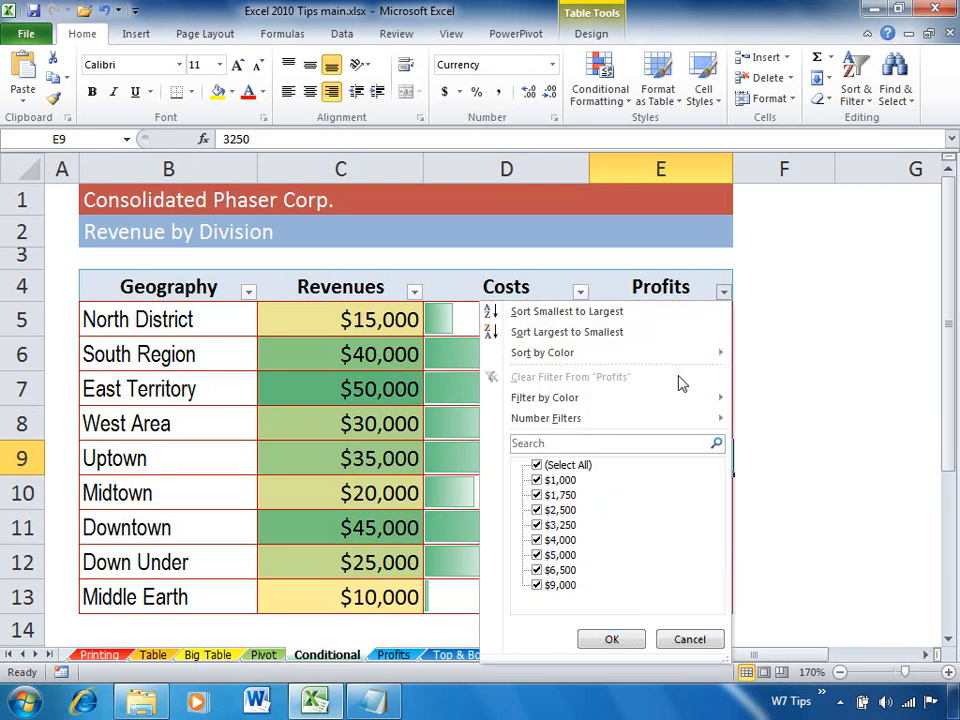
{"action": "mouse_move", "coordinate": [671, 401]}
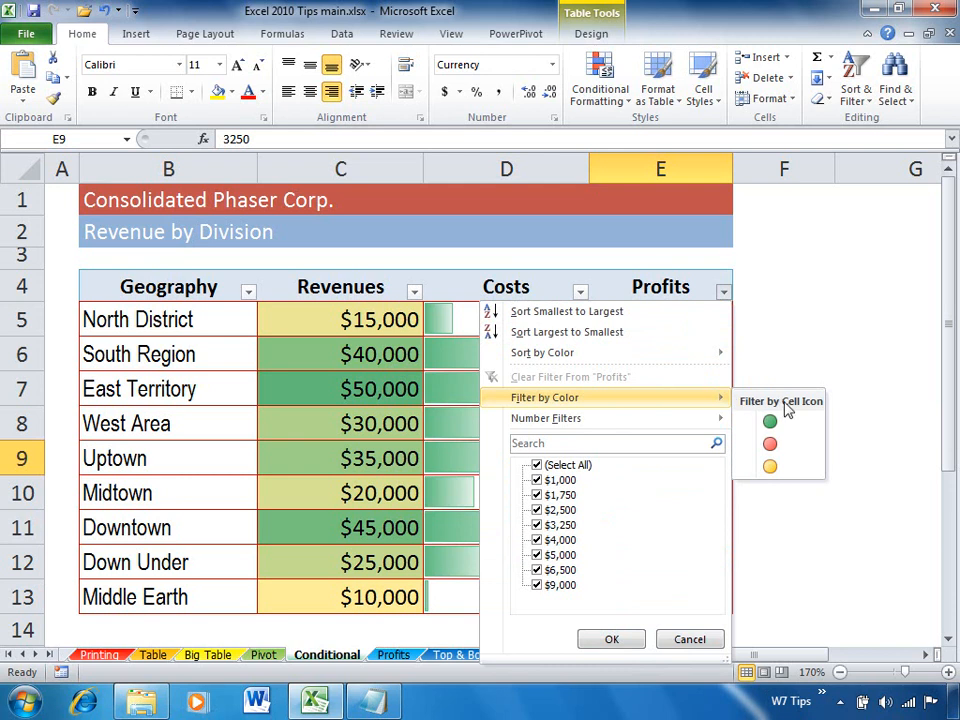
{"action": "left_click", "coordinate": [800, 425]}
{"action": "left_click", "coordinate": [709, 371]}
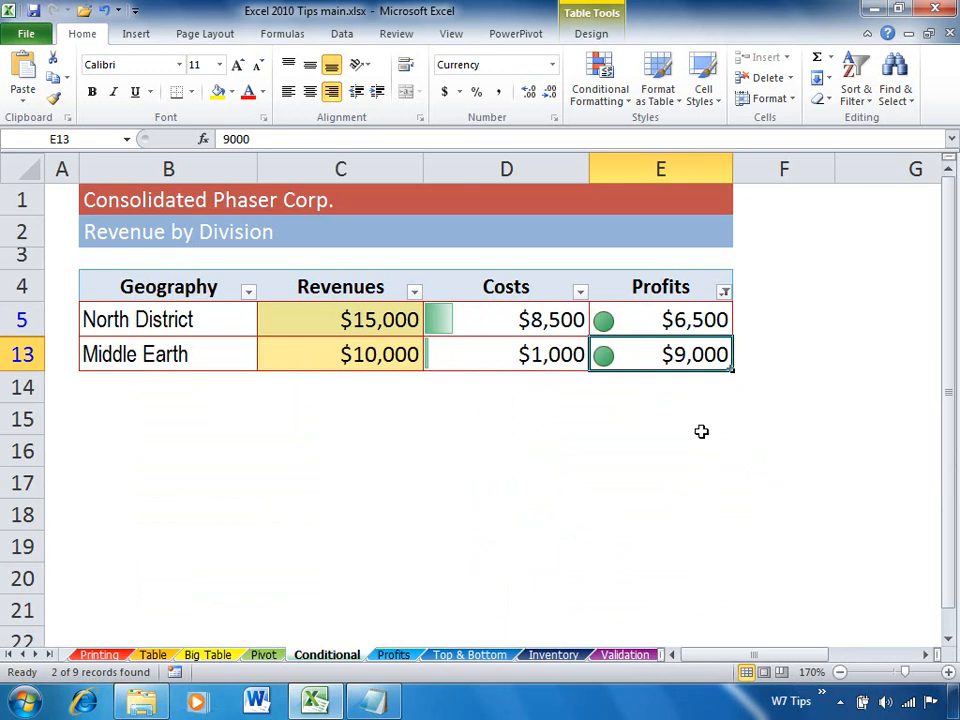
On the Top & Bottom sheet, format the top 5 items of the Top column with Yellow Fill with Dark Yellow Text.
{"action": "left_click", "coordinate": [476, 657]}
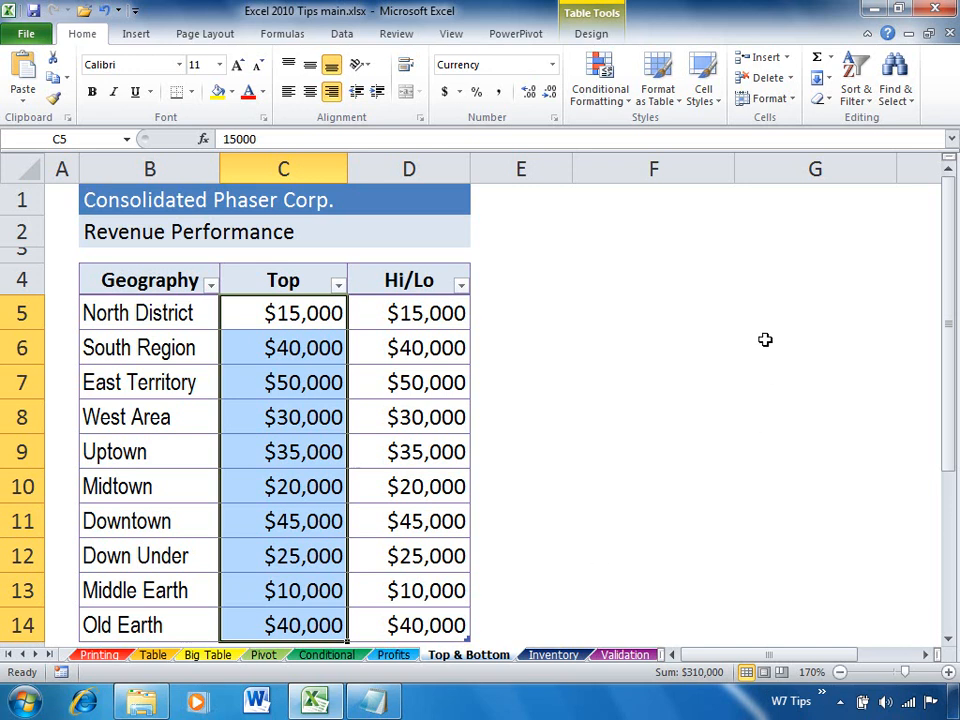
{"action": "left_click", "coordinate": [615, 106]}
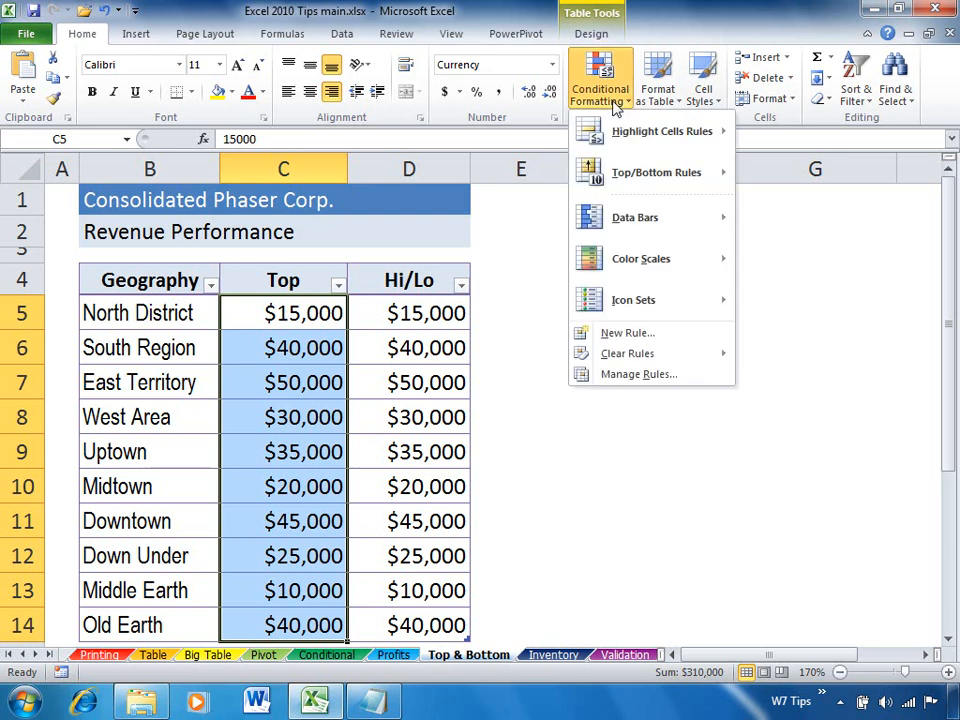
{"action": "mouse_move", "coordinate": [607, 176]}
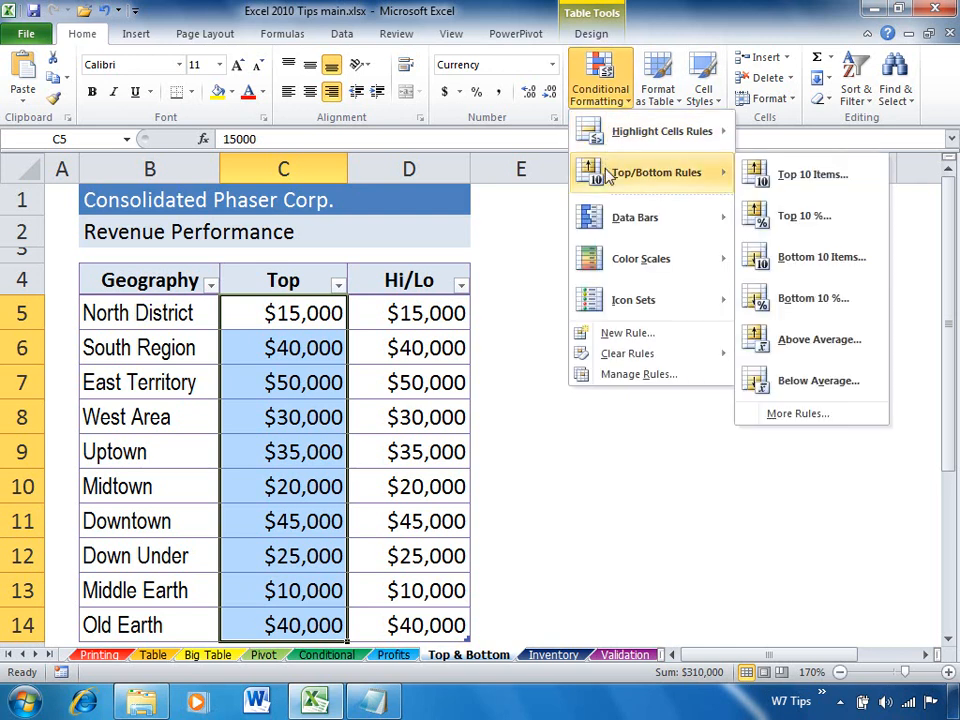
{"action": "left_click", "coordinate": [772, 183]}
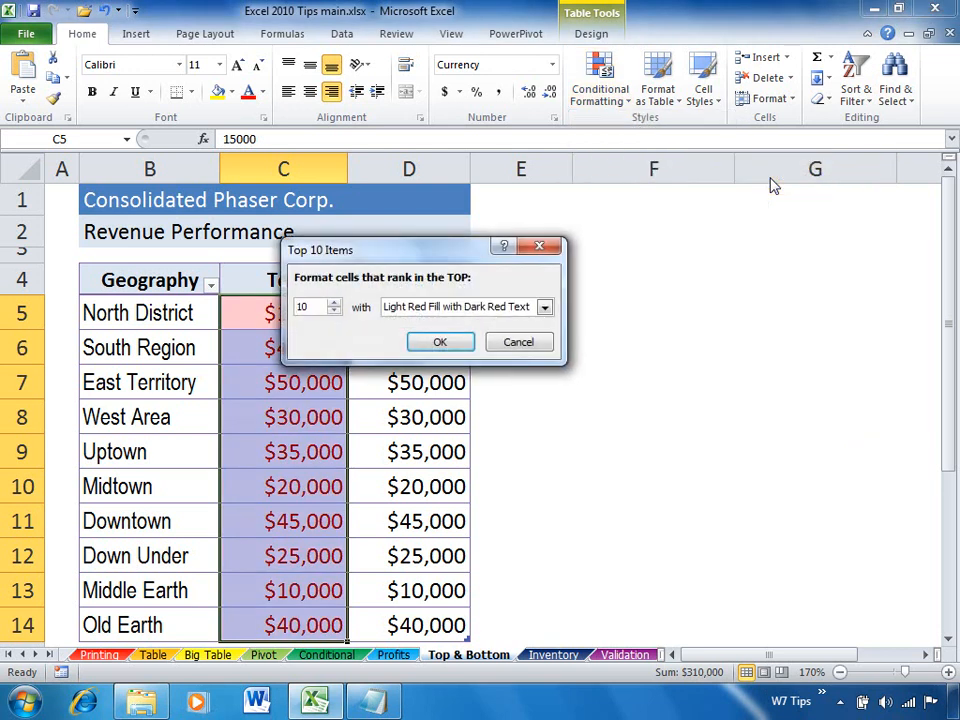
{"action": "double_click", "coordinate": [302, 306]}
{"action": "type", "text": "5"}
{"action": "left_click", "coordinate": [545, 309]}
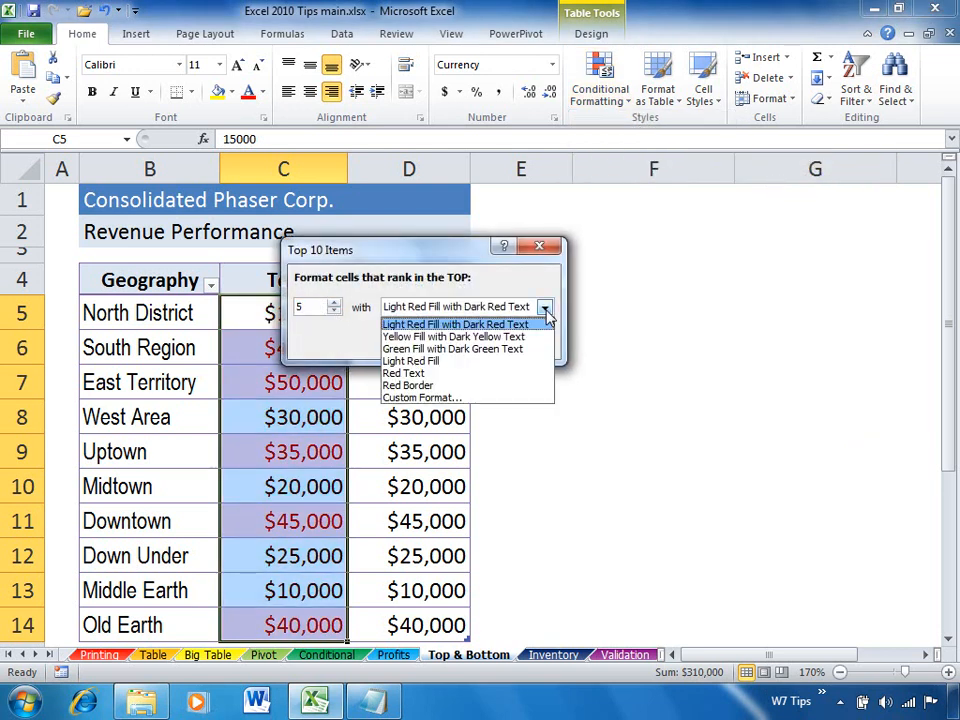
{"action": "left_click", "coordinate": [446, 338]}
{"action": "left_click", "coordinate": [452, 345]}
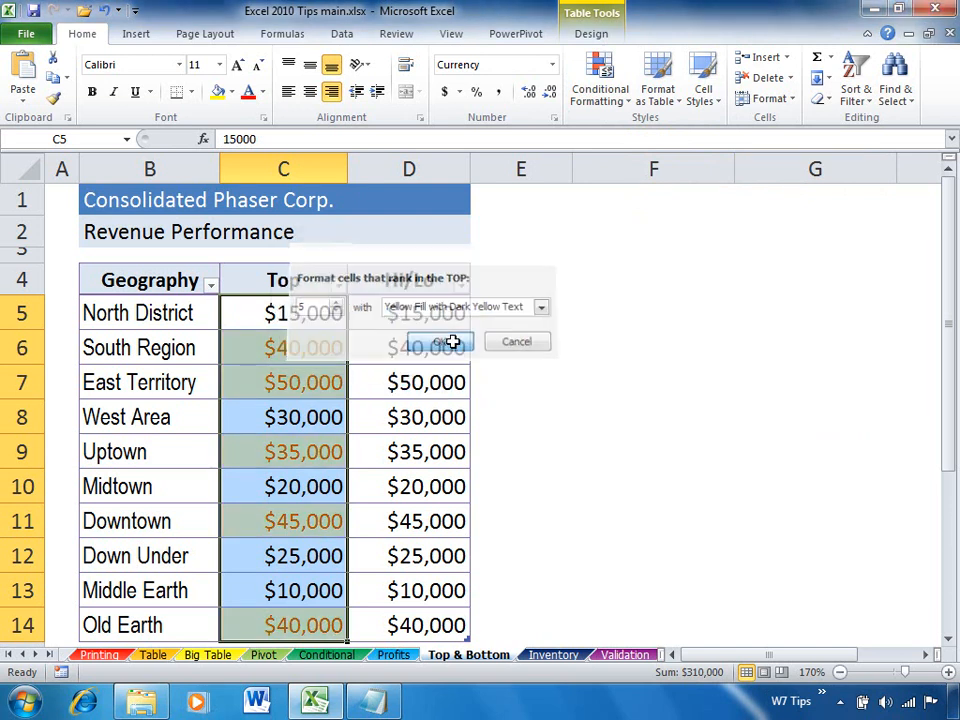
{"action": "left_click", "coordinate": [311, 353]}
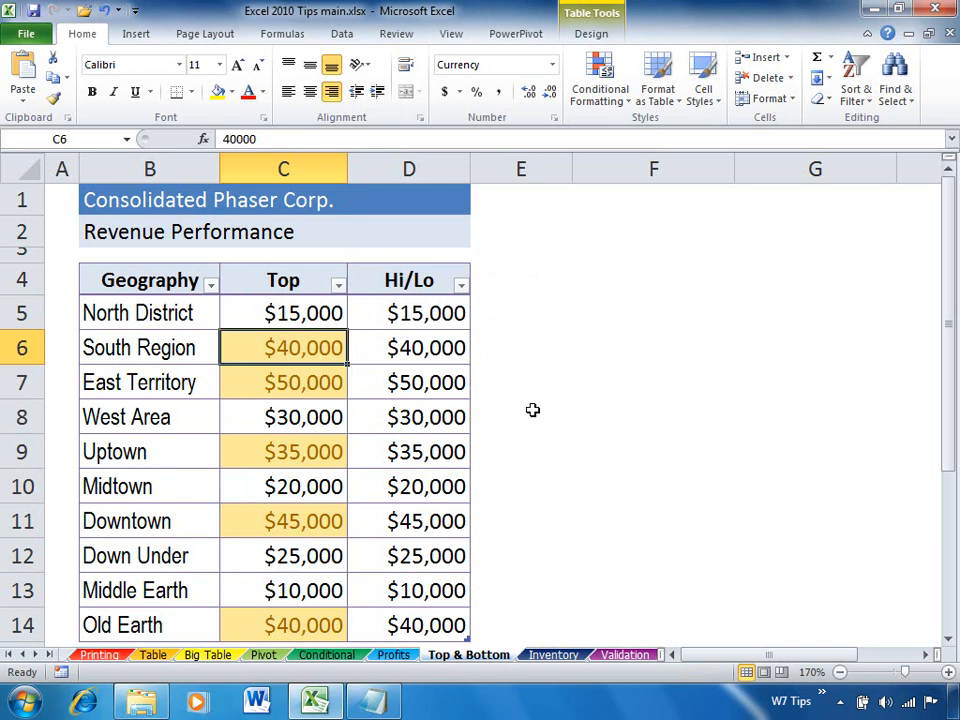
Format the top 1 item of the Hi/Lo column with Green Fill with Dark Green Text.
{"action": "left_click_drag", "start_coordinate": [431, 313], "coordinate": [426, 615]}
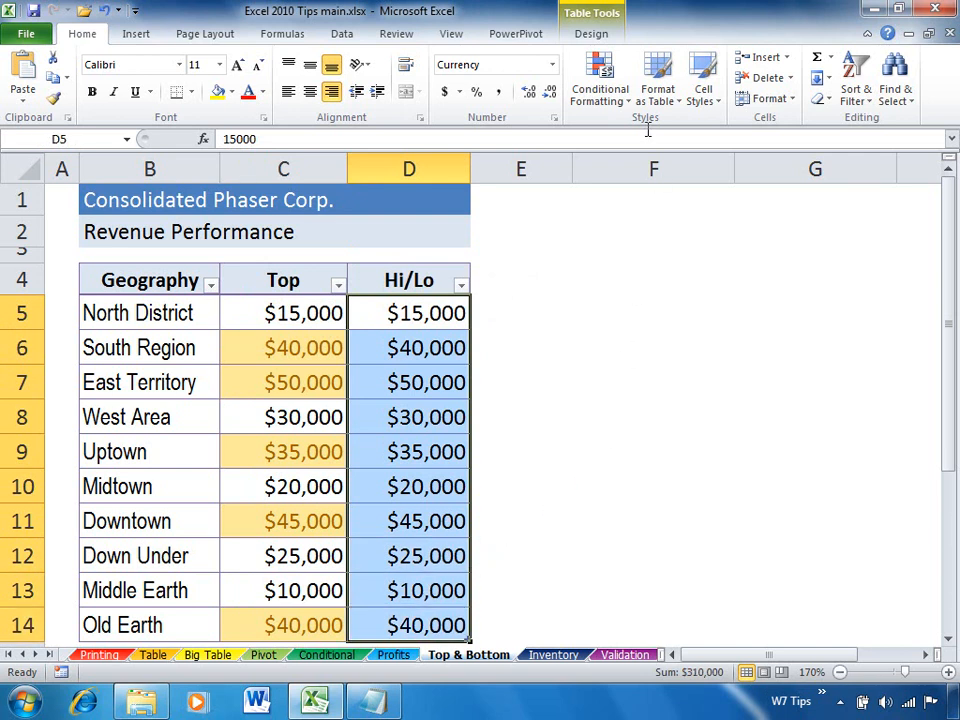
{"action": "left_click", "coordinate": [595, 94]}
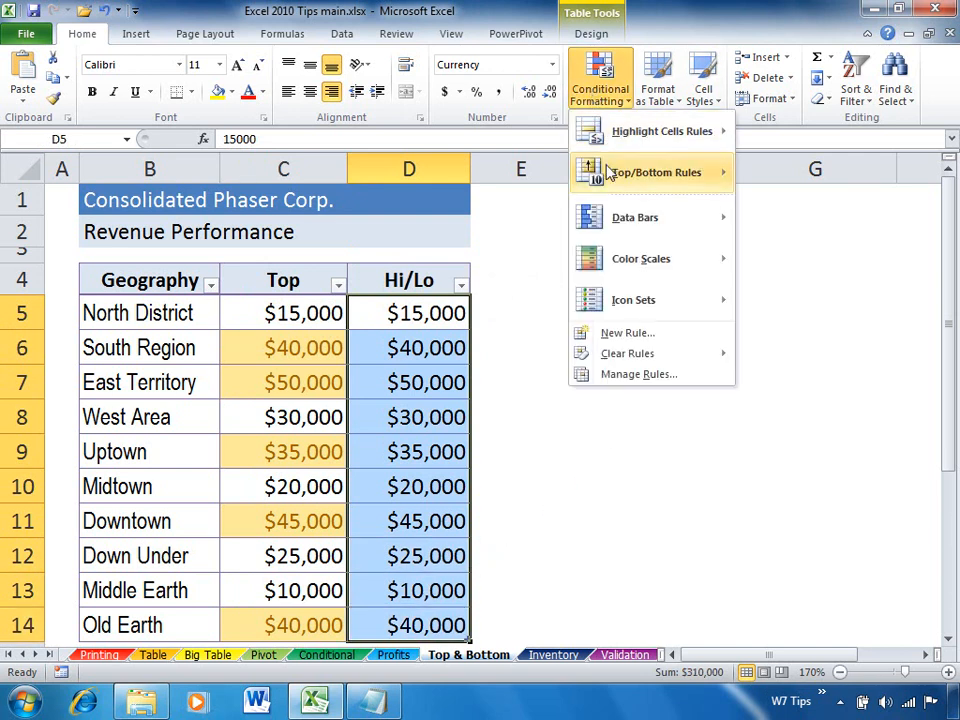
{"action": "mouse_move", "coordinate": [650, 173]}
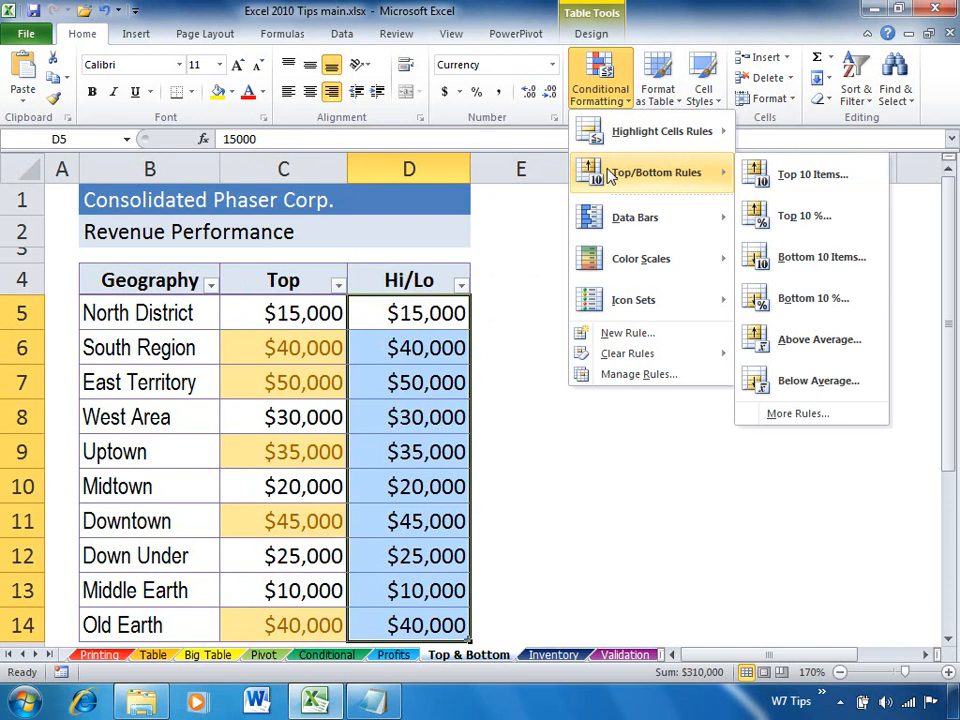
{"action": "left_click", "coordinate": [775, 180]}
{"action": "double_click", "coordinate": [320, 305]}
{"action": "type", "text": "1"}
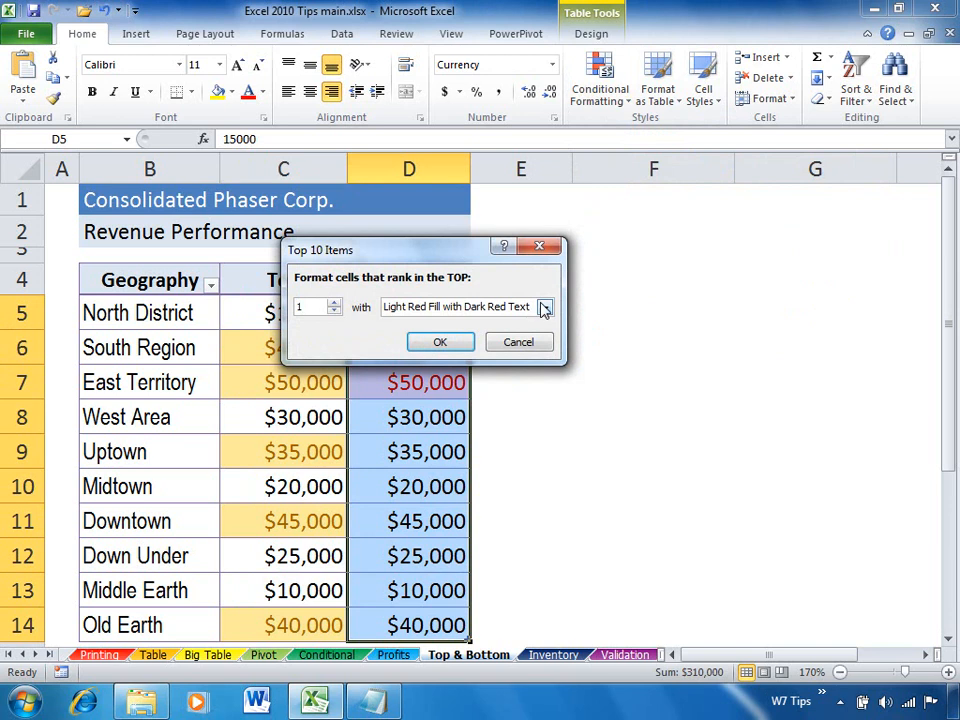
{"action": "left_click", "coordinate": [544, 308]}
{"action": "left_click", "coordinate": [439, 351]}
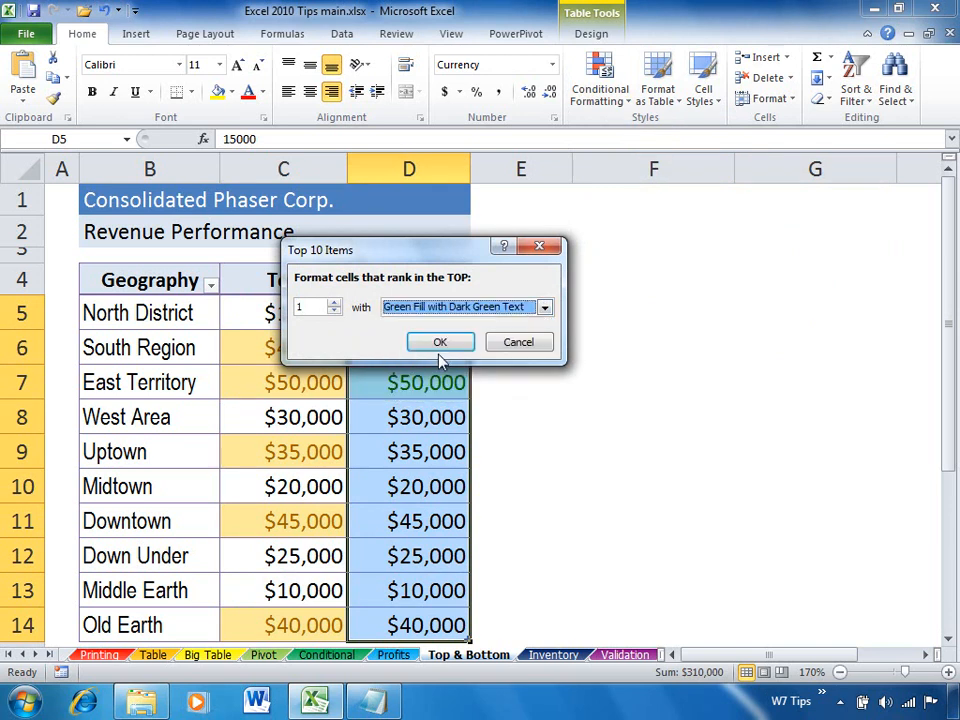
{"action": "left_click", "coordinate": [439, 343]}
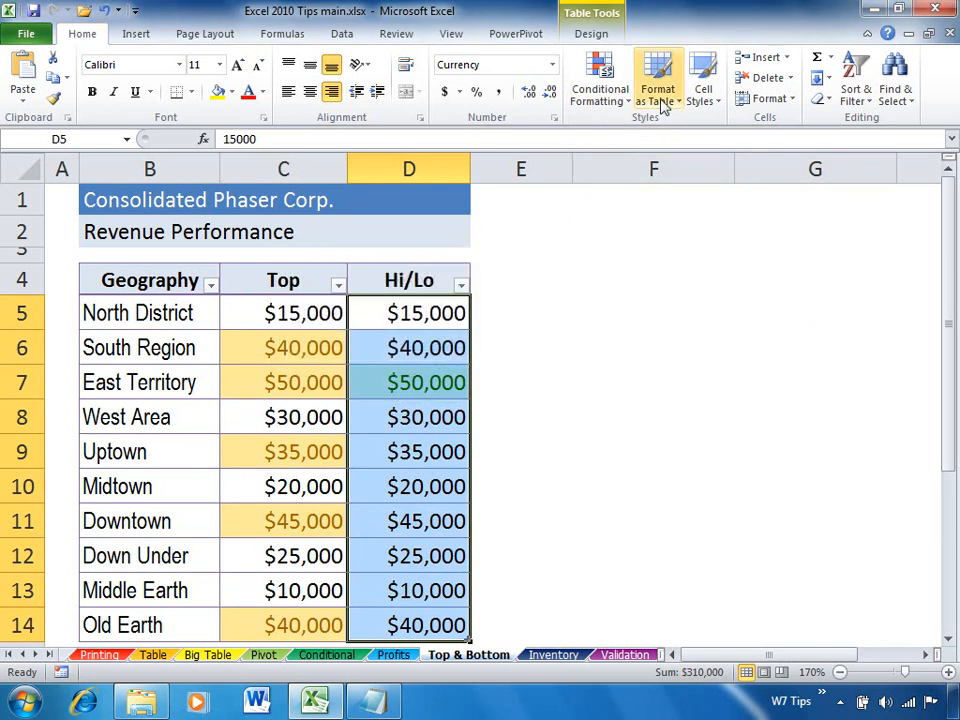
Add a rule formatting the bottom 1 item of the Hi/Lo column with Light Red Fill with Dark Red Text.
{"action": "left_click", "coordinate": [600, 90]}
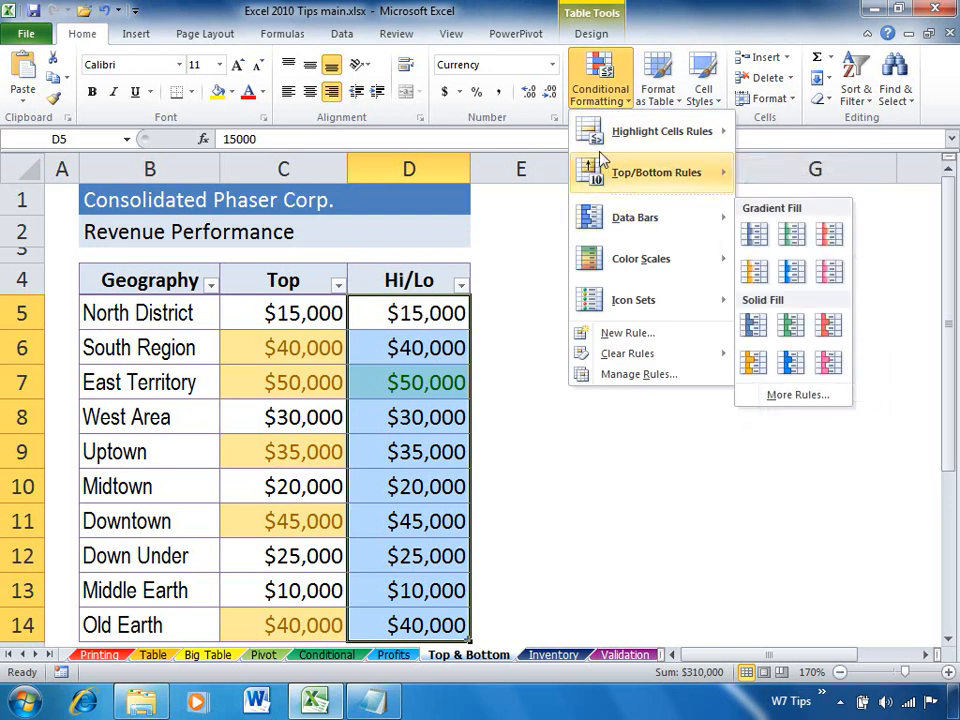
{"action": "mouse_move", "coordinate": [606, 128]}
{"action": "mouse_move", "coordinate": [619, 167]}
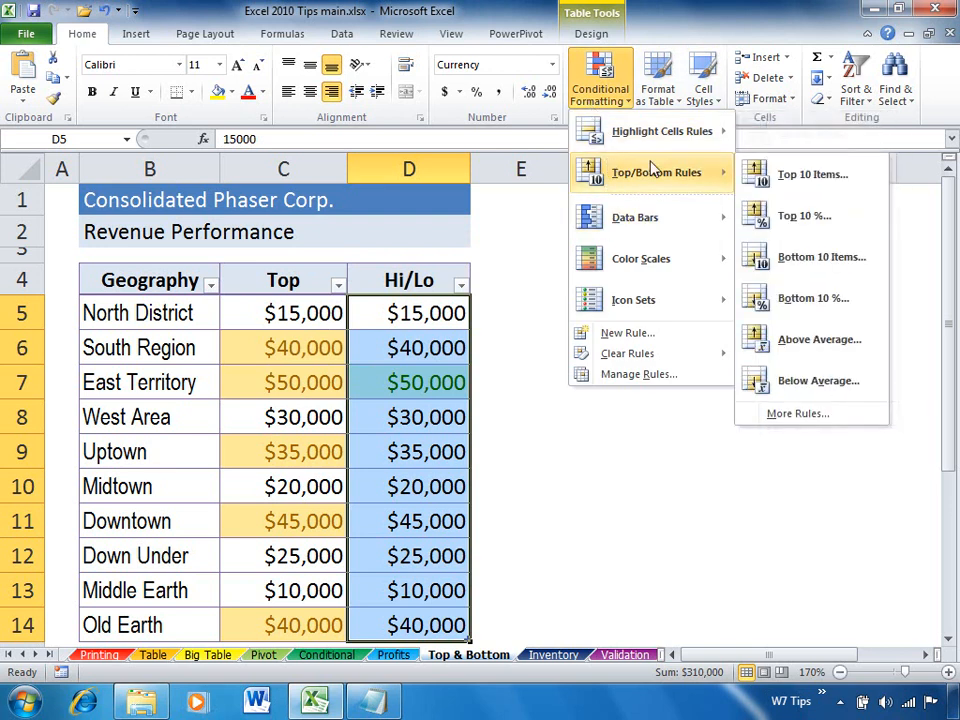
{"action": "left_click", "coordinate": [795, 257]}
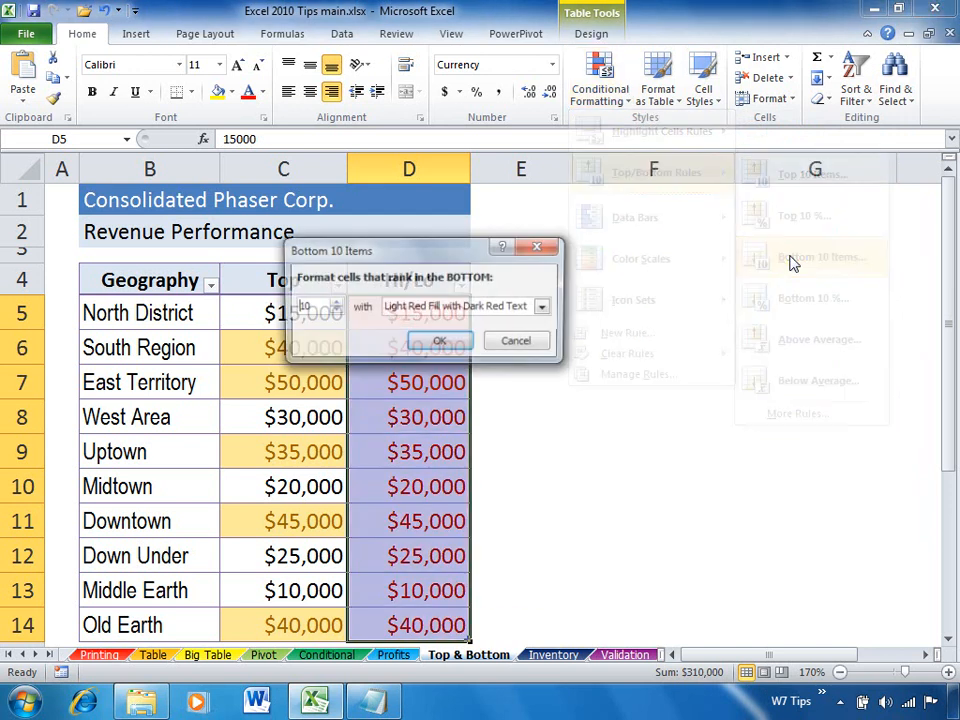
{"action": "left_click", "coordinate": [325, 307]}
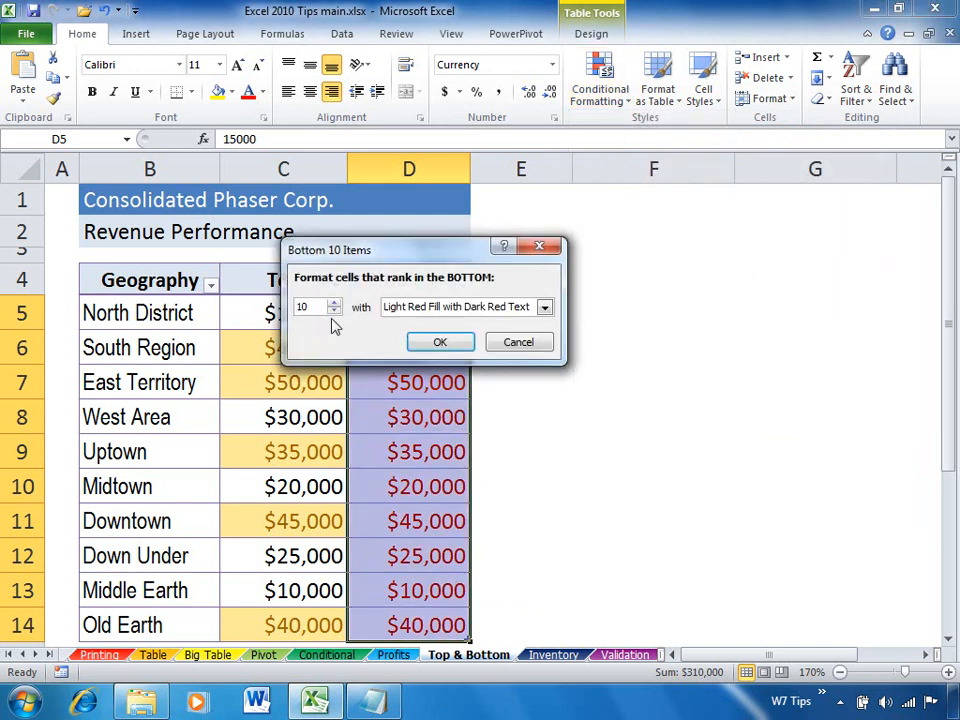
{"action": "key", "text": "BackSpace"}
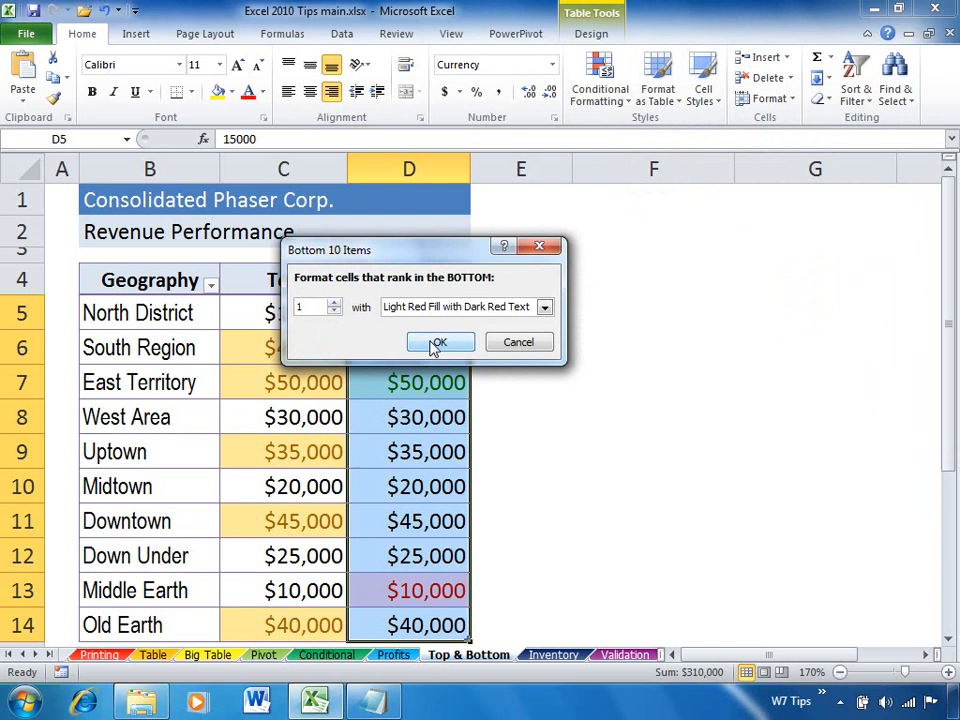
{"action": "left_click", "coordinate": [434, 345]}
{"action": "left_click", "coordinate": [407, 381]}
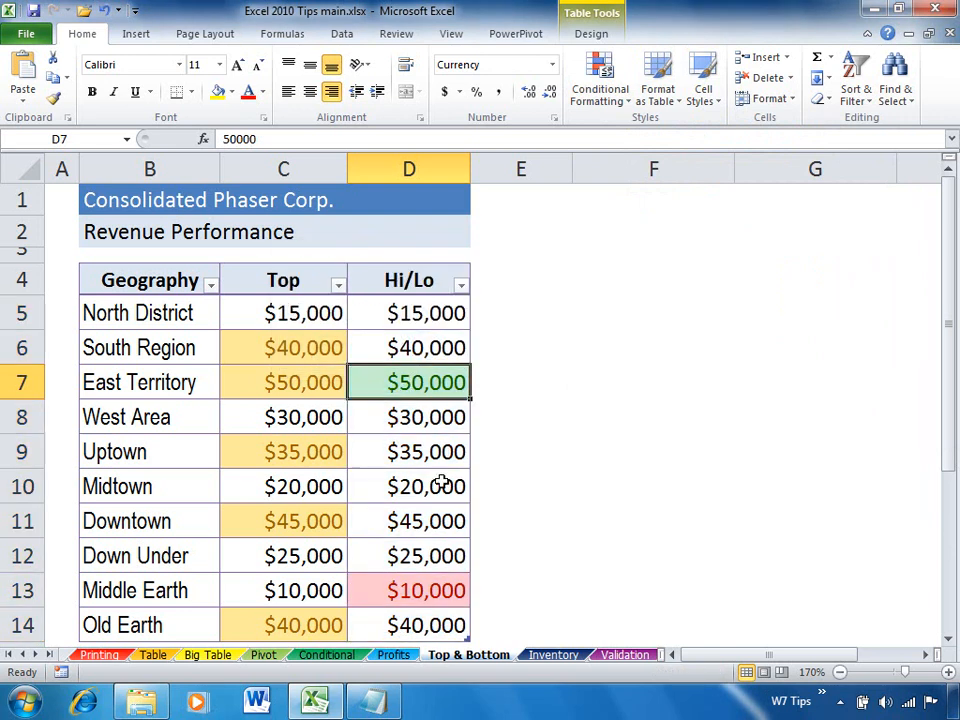
Change the Hi/Lo values to 6000 for North District and 60,000 for South Region.
{"action": "left_click", "coordinate": [416, 314]}
{"action": "type", "text": "6000"}
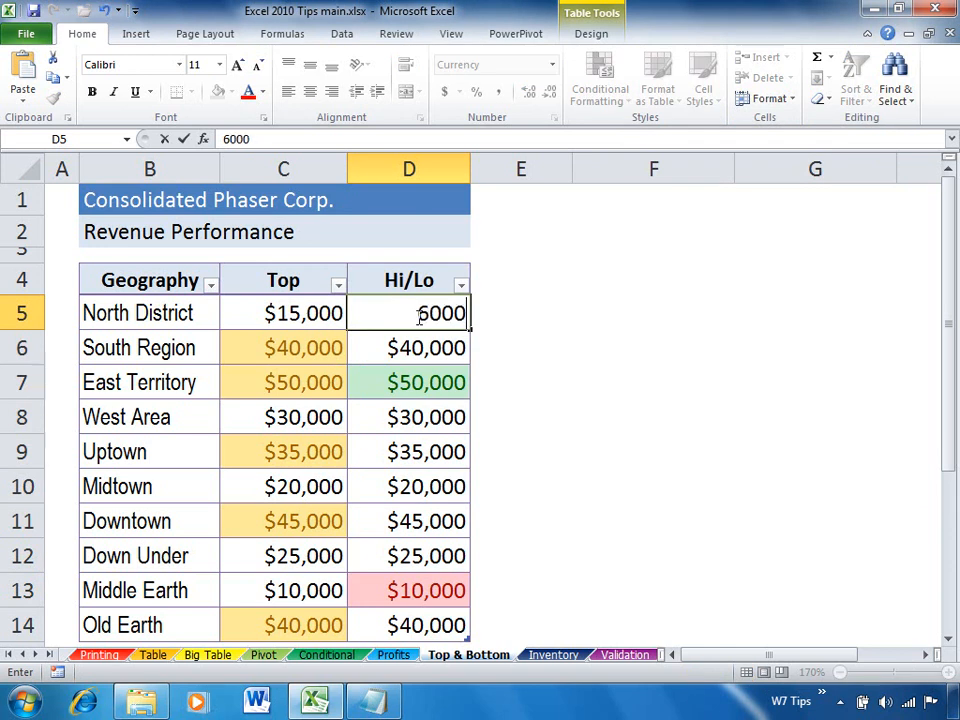
{"action": "key", "text": "Return"}
{"action": "type", "text": "60,000"}
{"action": "key", "text": "Return"}
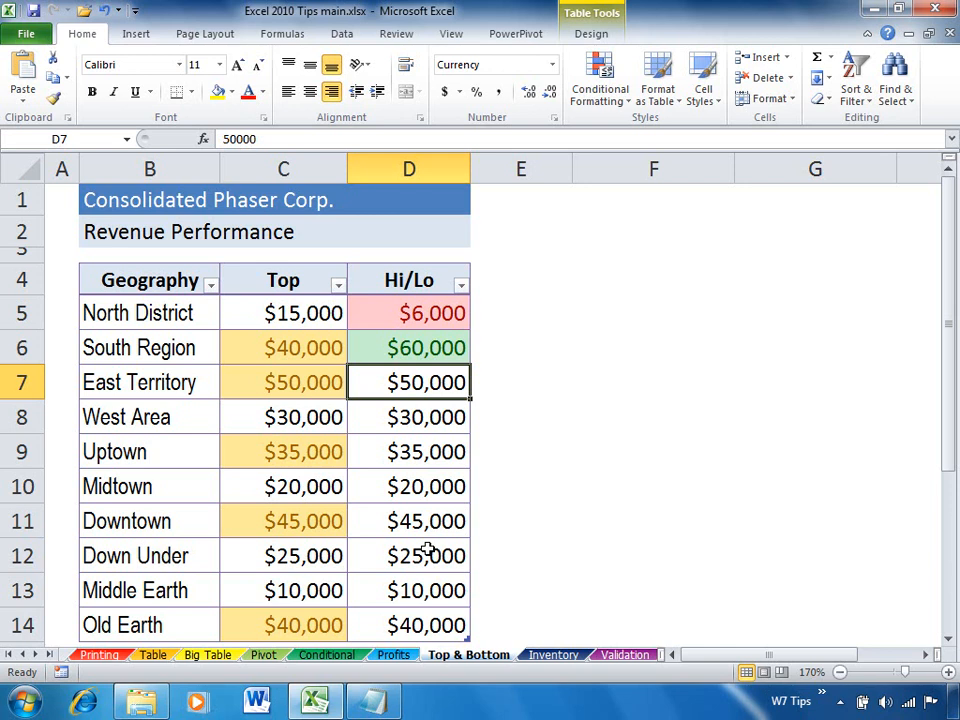
Review the conditional formatting rules applied to this table, selecting the Top 1 and Bottom 1 rules, without changing them.
{"action": "left_click", "coordinate": [601, 98]}
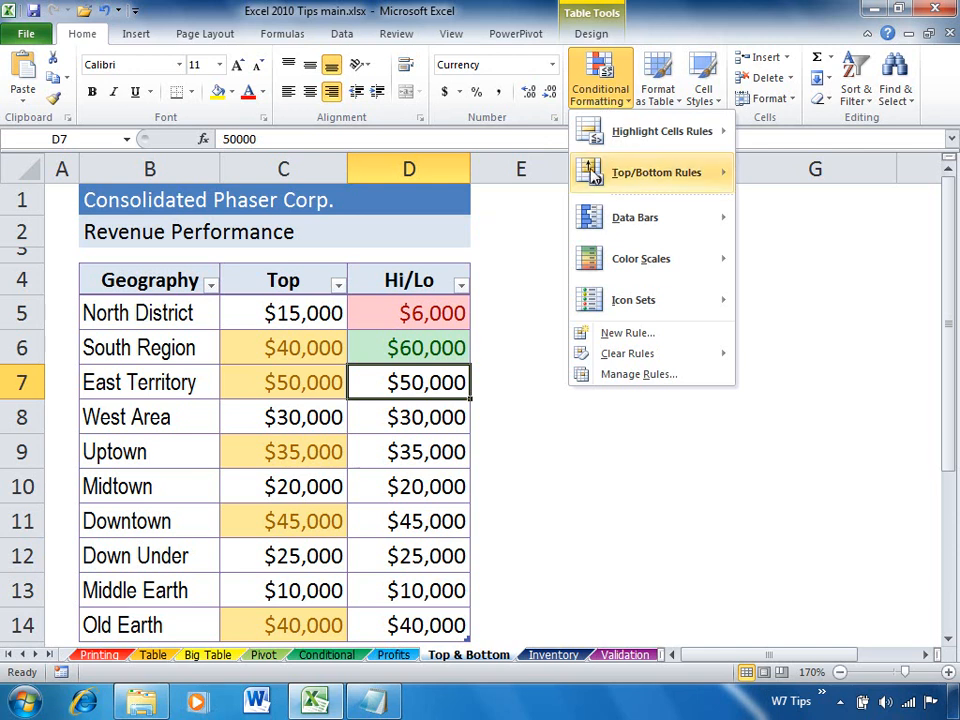
{"action": "left_click", "coordinate": [604, 380]}
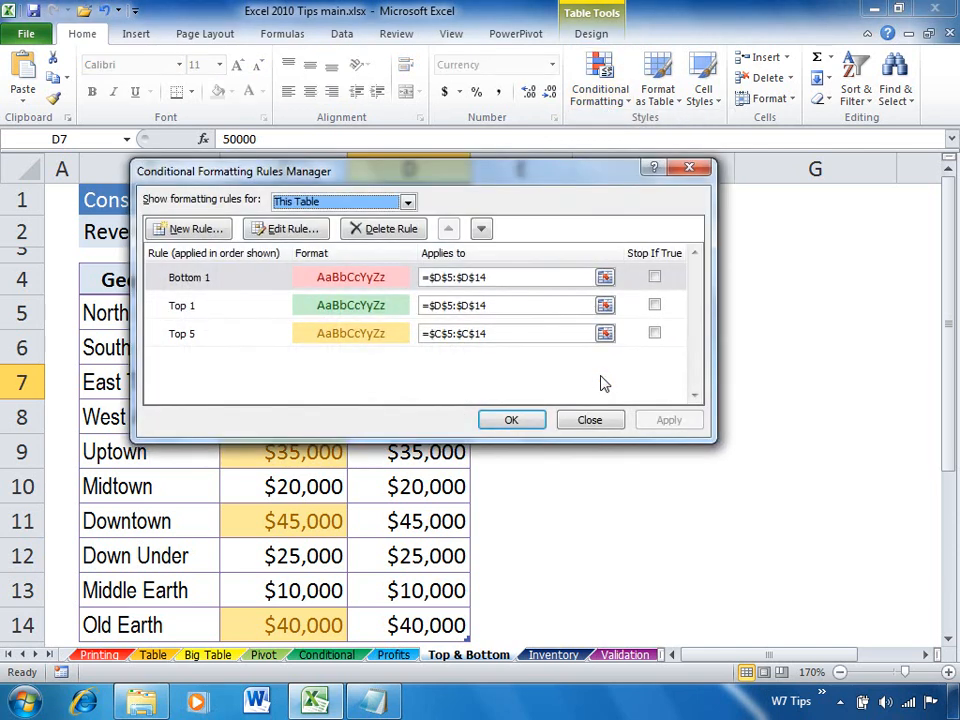
{"action": "left_click", "coordinate": [355, 311]}
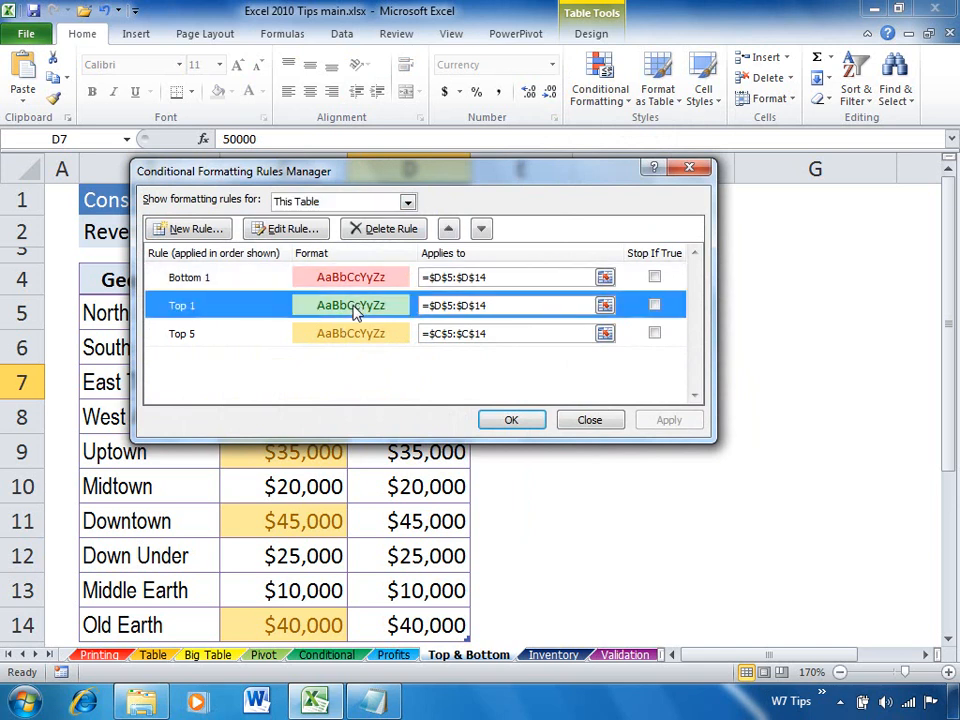
{"action": "left_click", "coordinate": [364, 280]}
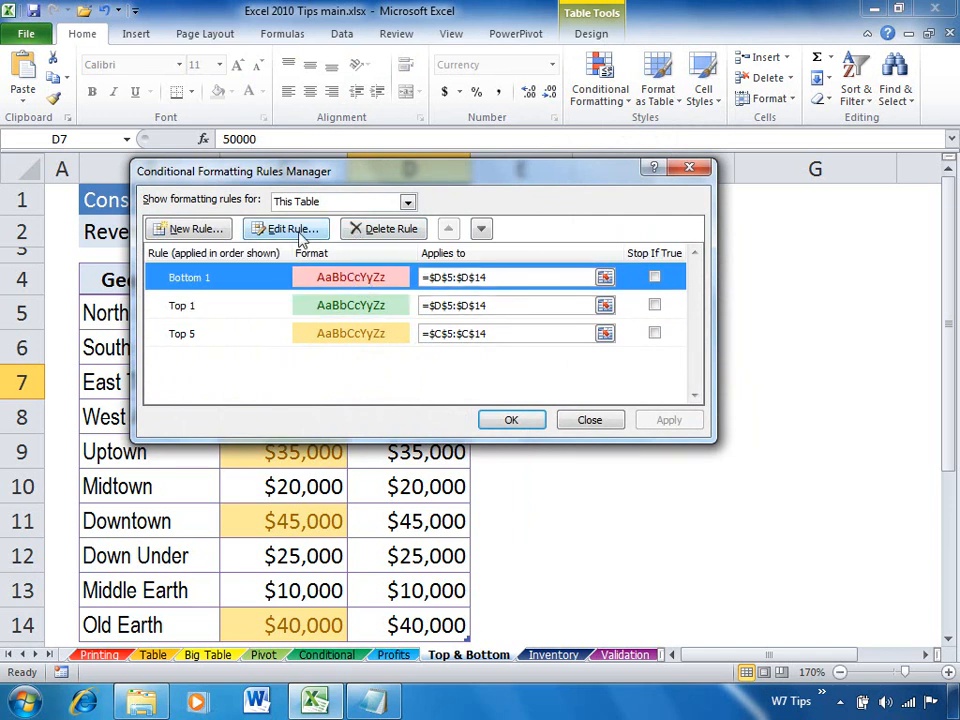
{"action": "left_click", "coordinate": [584, 421]}
On the Inventory sheet, open the Overstock Level column's icon set rule for editing.
{"action": "left_click", "coordinate": [553, 657]}
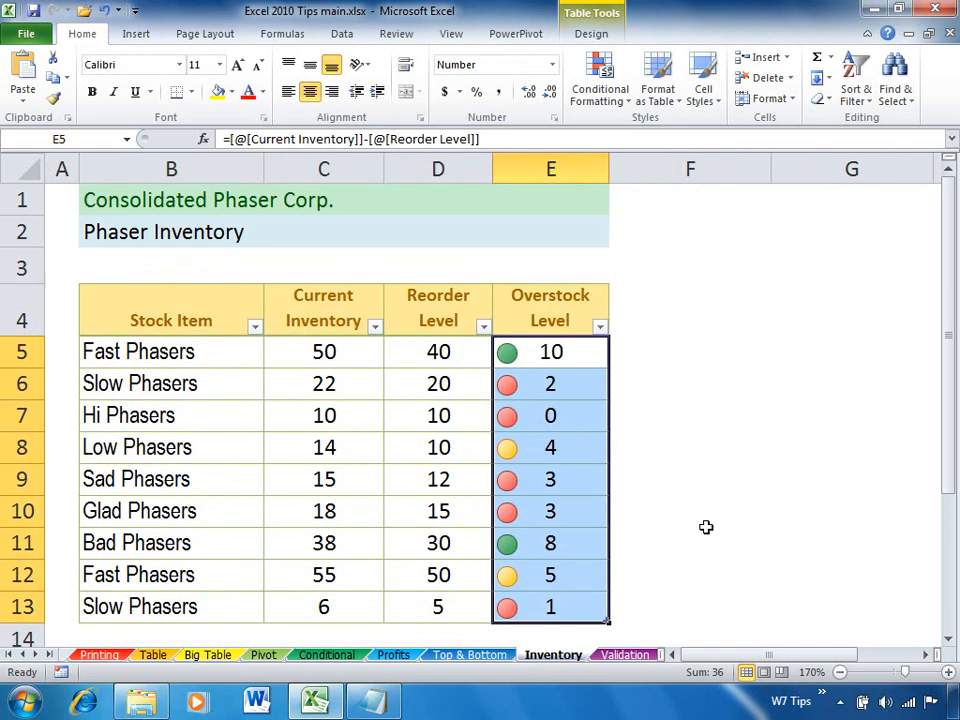
{"action": "left_click", "coordinate": [580, 514]}
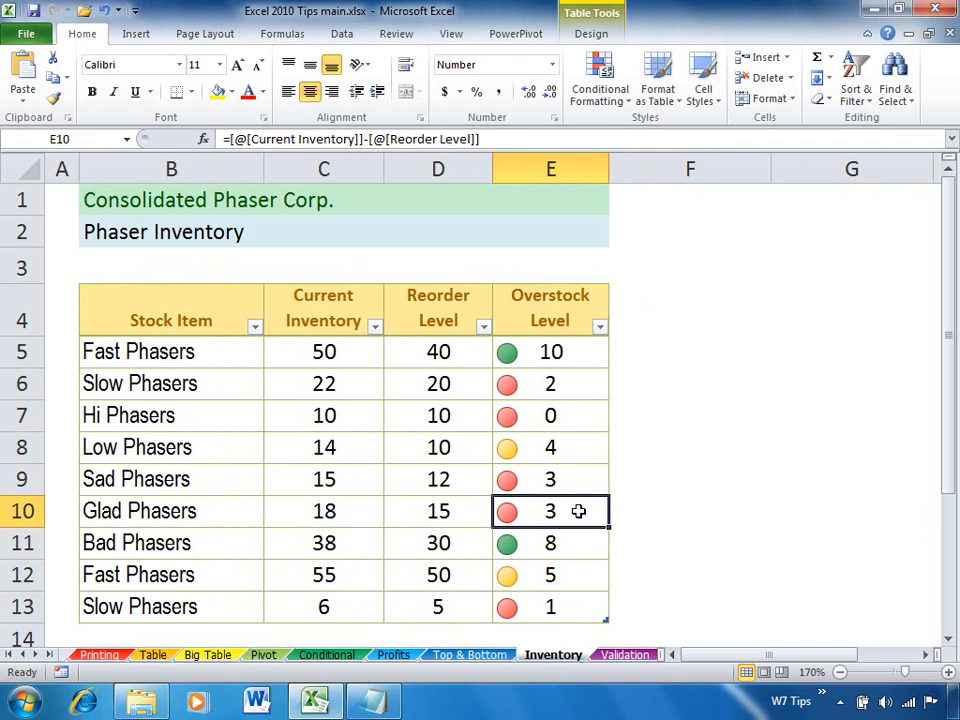
{"action": "left_click", "coordinate": [604, 106]}
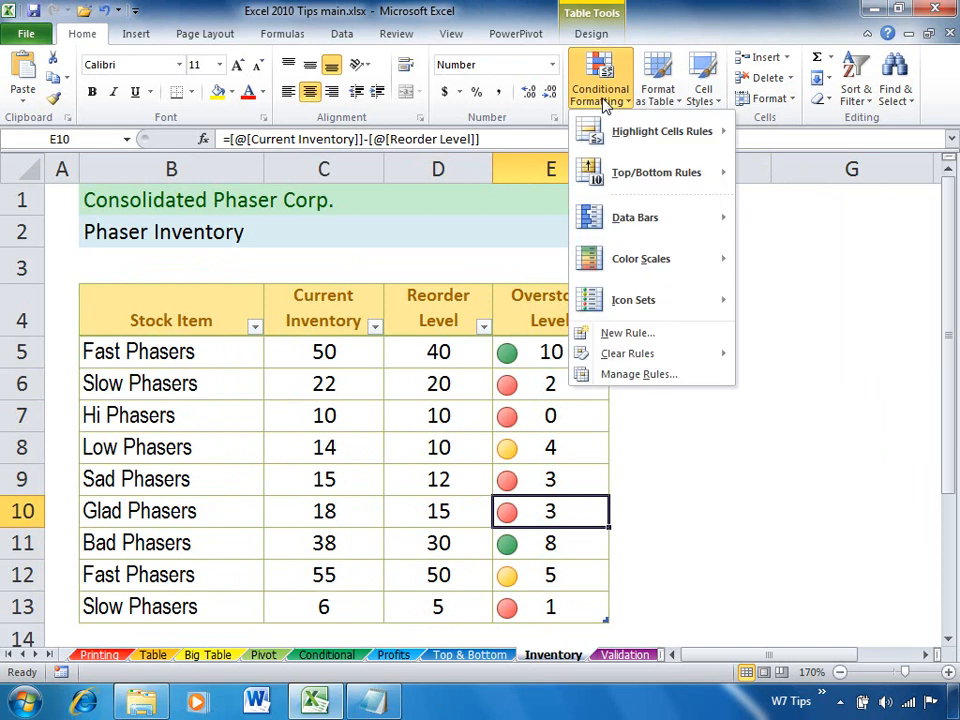
{"action": "left_click", "coordinate": [610, 380]}
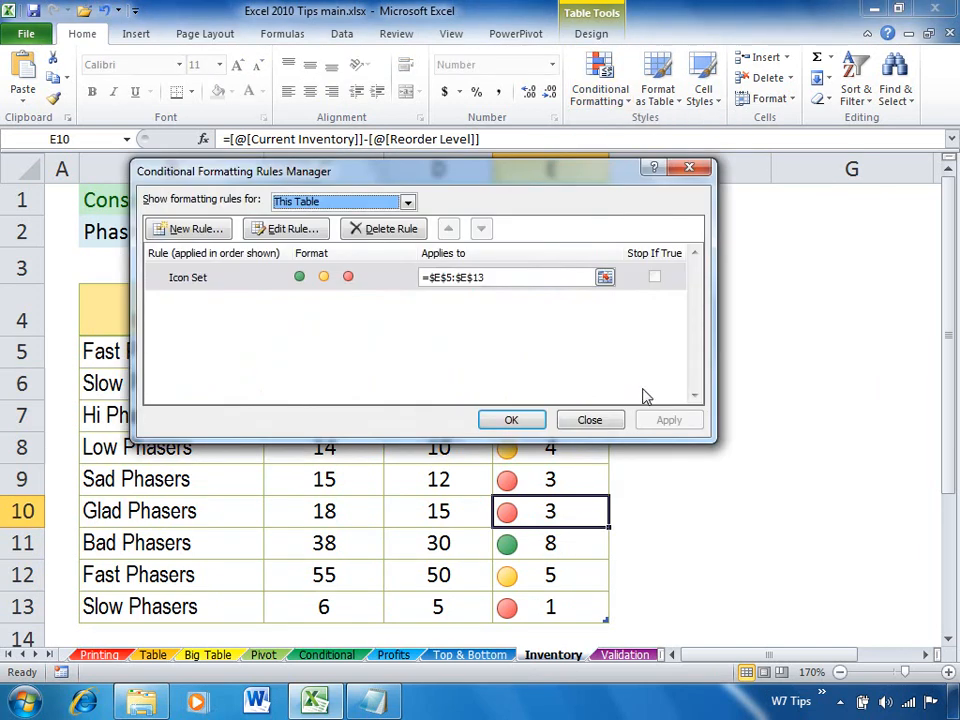
{"action": "left_click", "coordinate": [372, 280]}
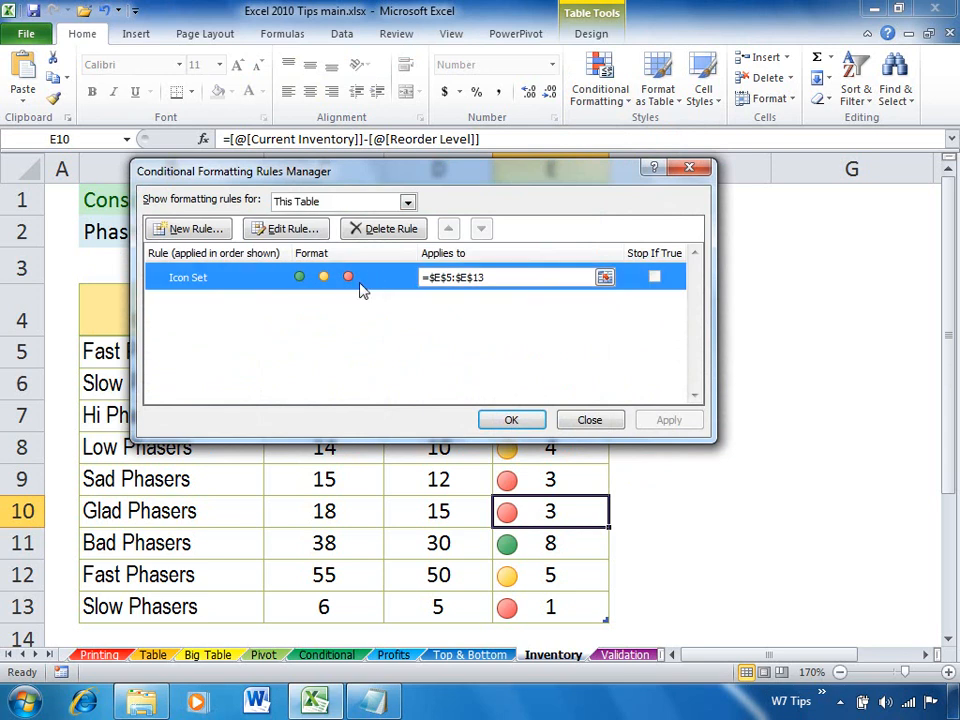
{"action": "left_click", "coordinate": [284, 229]}
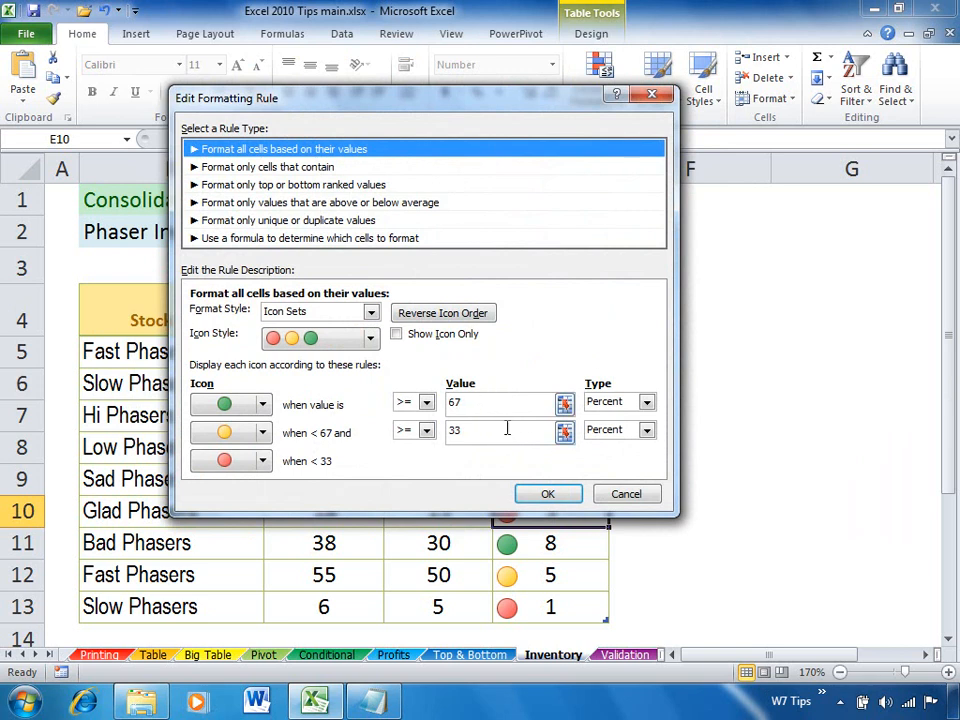
Set the icon thresholds to 40 percent for the green circle and 20 percent for the yellow circle.
{"action": "left_click", "coordinate": [647, 403]}
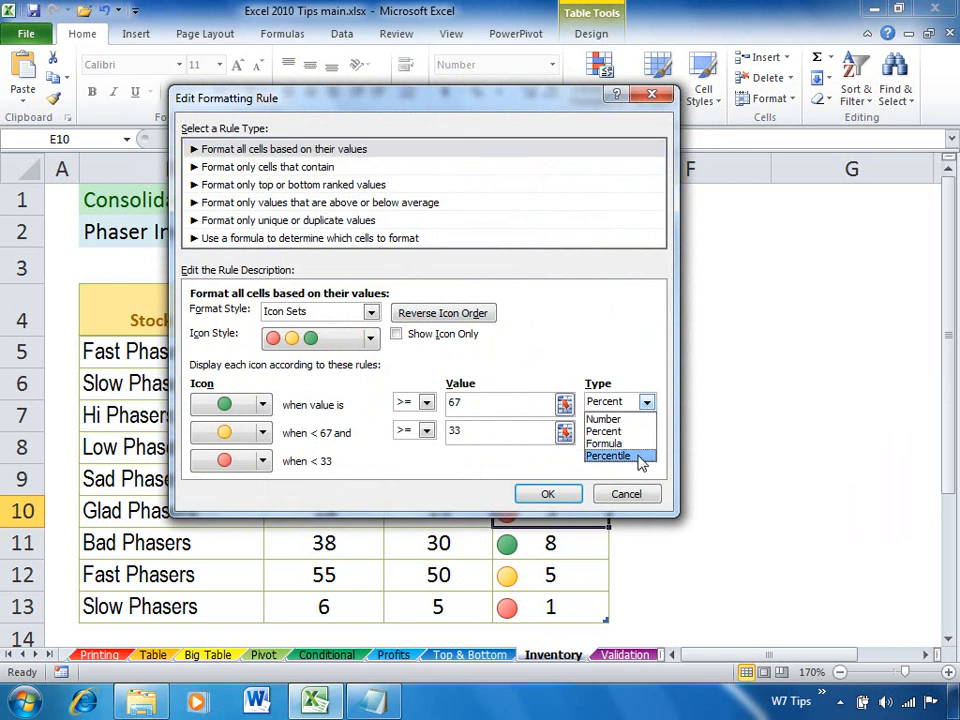
{"action": "left_click", "coordinate": [617, 345]}
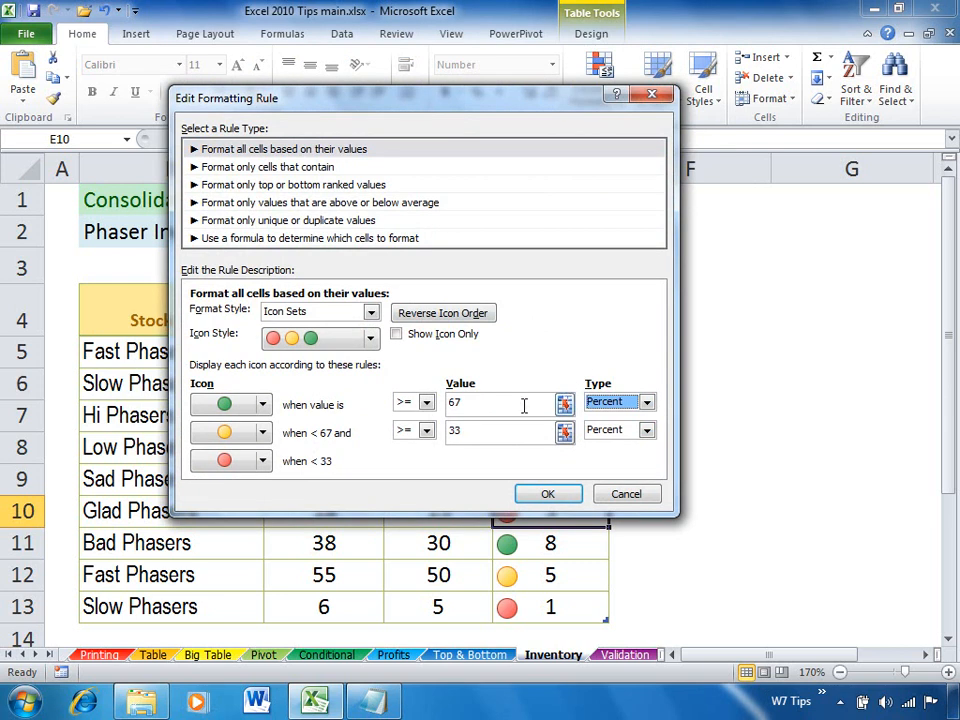
{"action": "left_click_drag", "start_coordinate": [523, 403], "coordinate": [418, 406]}
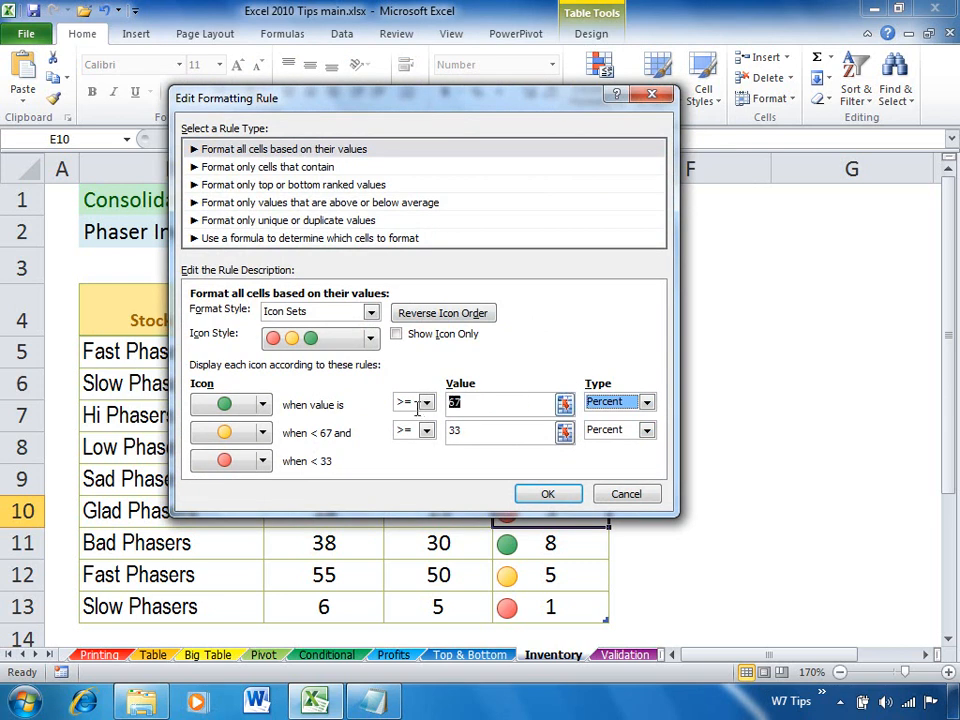
{"action": "type", "text": "40"}
{"action": "left_click", "coordinate": [518, 432]}
{"action": "left_click_drag", "start_coordinate": [476, 431], "coordinate": [450, 435]}
{"action": "type", "text": "20"}
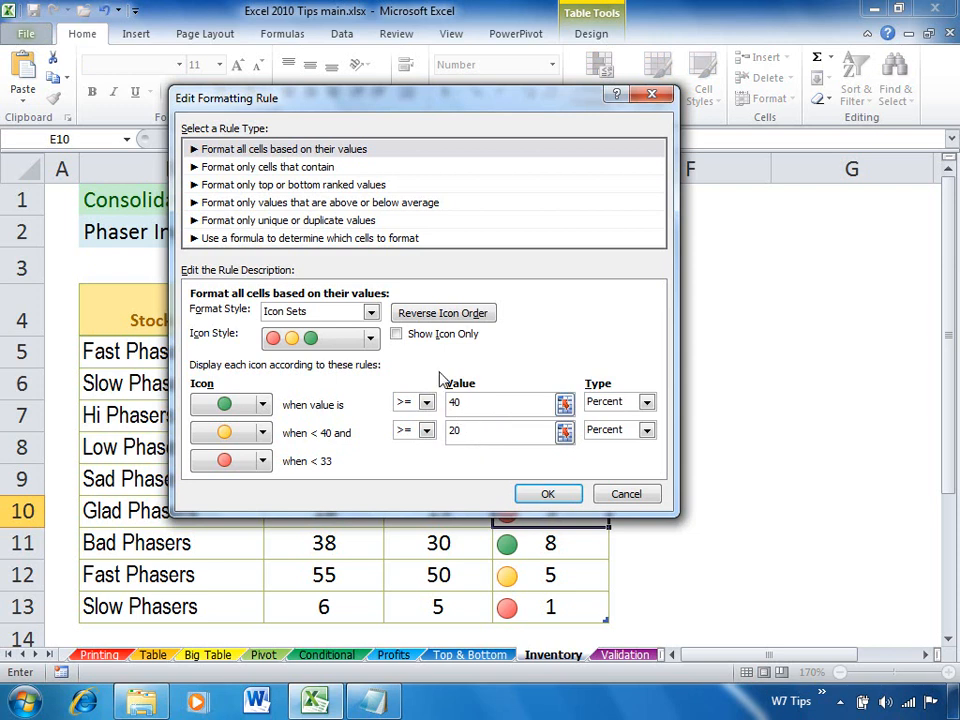
Make the icon set rule show icons only and apply the edited rule to the Overstock Level column.
{"action": "left_click", "coordinate": [397, 334]}
{"action": "left_click", "coordinate": [565, 495]}
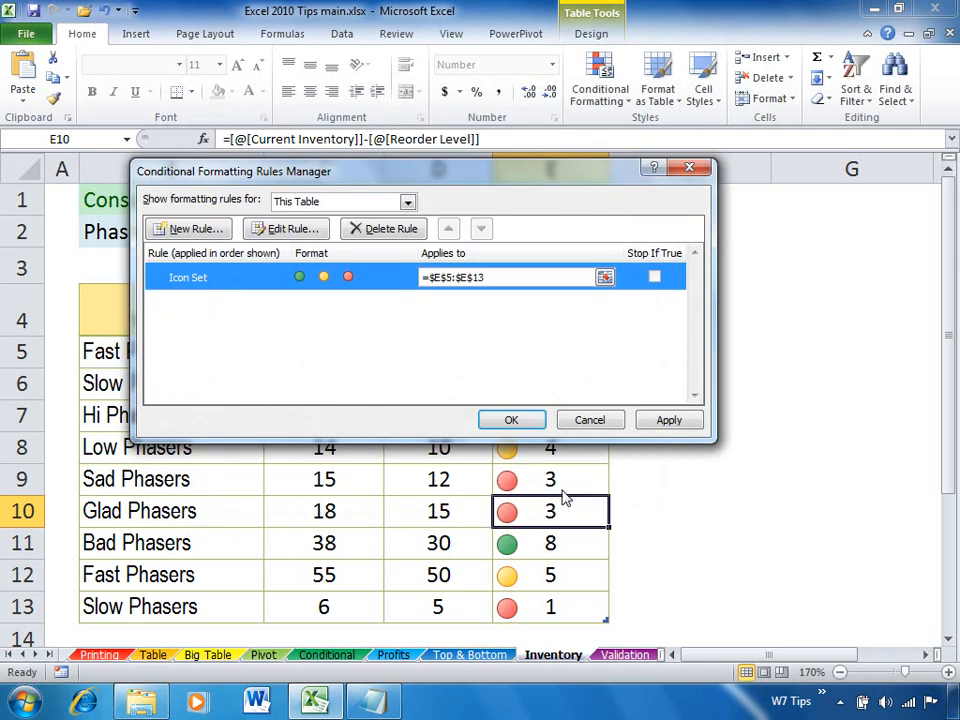
{"action": "left_click", "coordinate": [528, 420]}
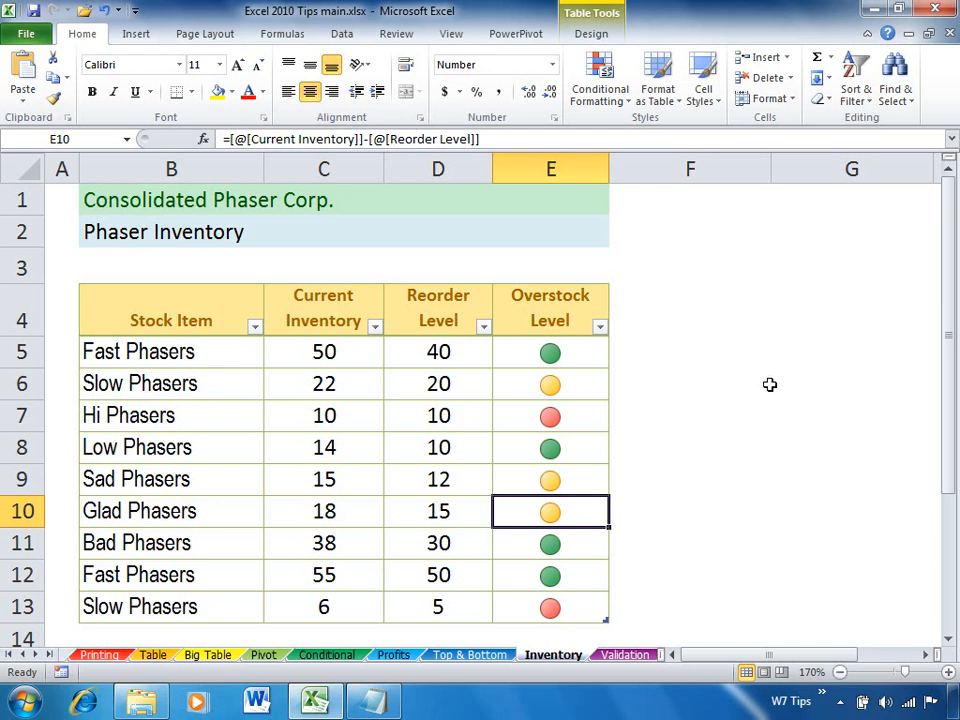
{"action": "left_click", "coordinate": [607, 104]}
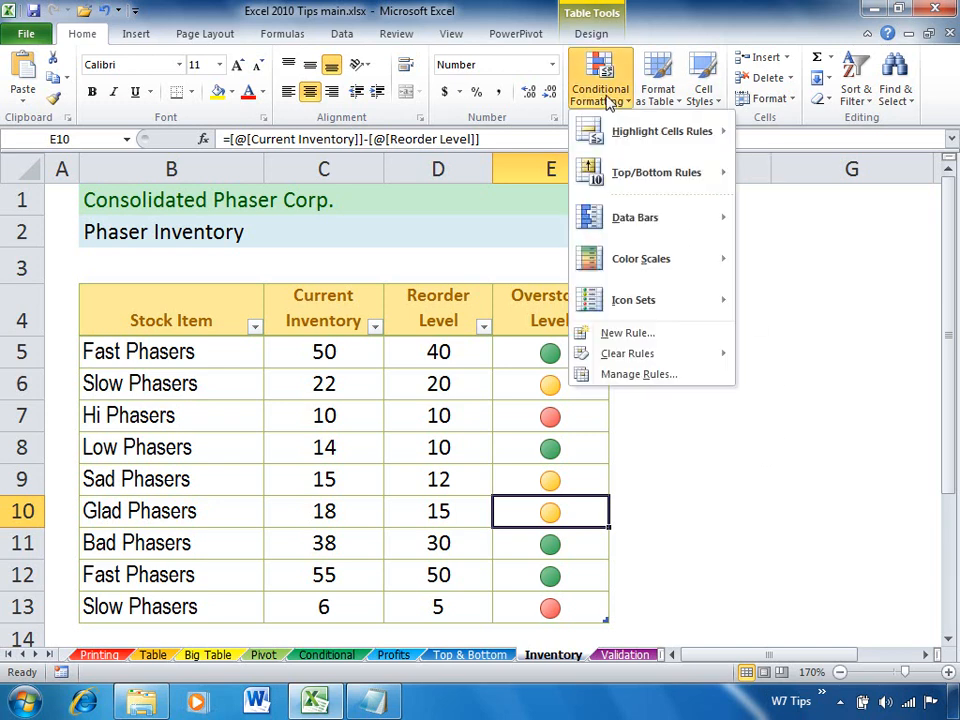
{"action": "mouse_move", "coordinate": [629, 360]}
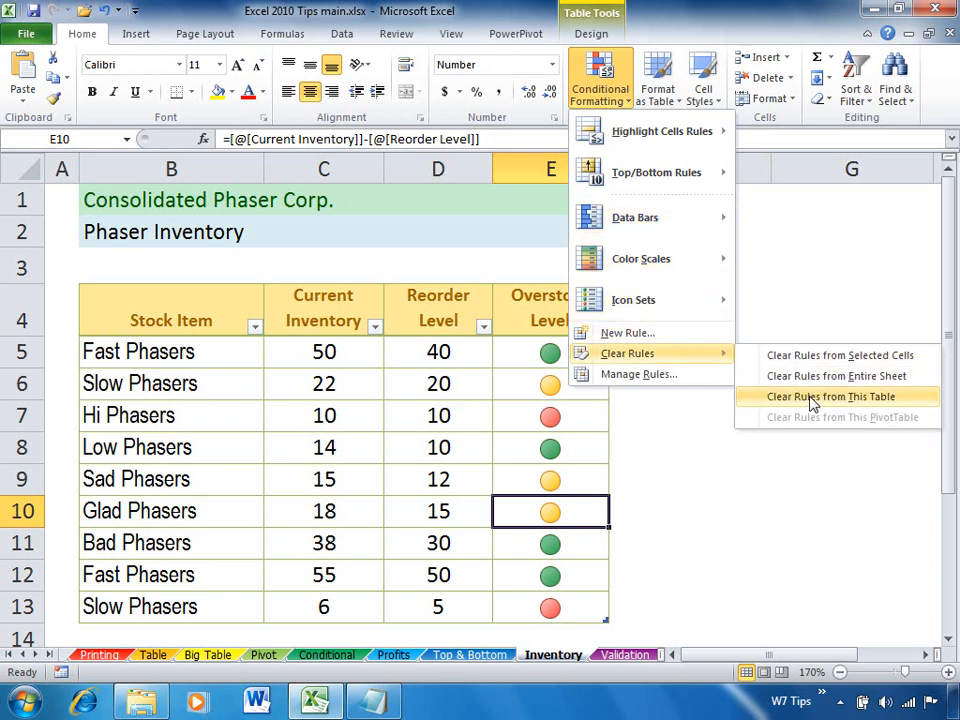
{"action": "left_click", "coordinate": [659, 504]}
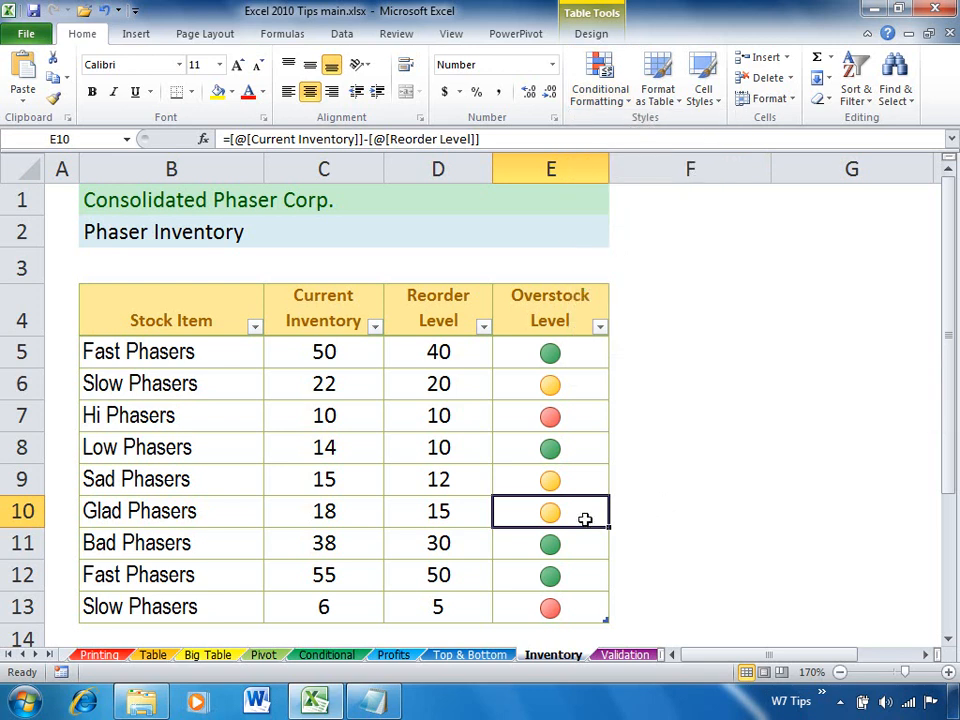